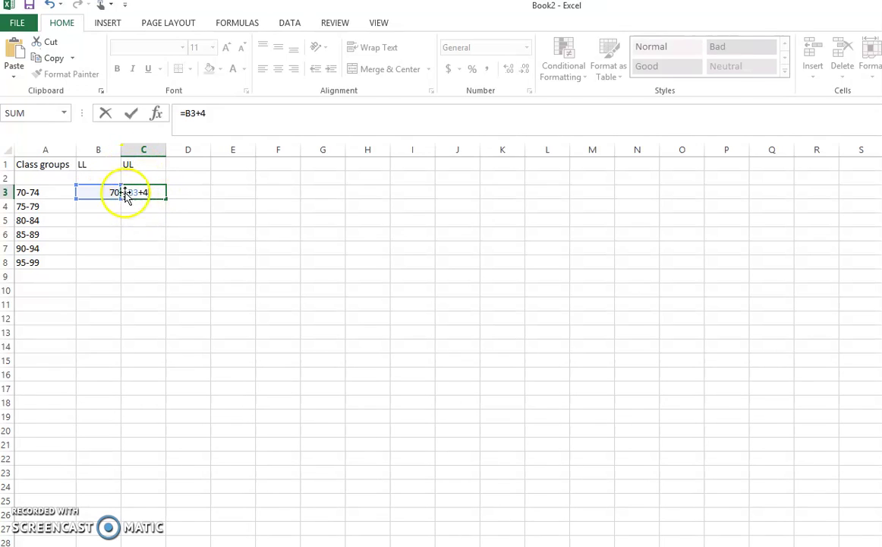
Complete the =B3+4 formula in C3 and enter =B3+5 in B4 for the next lower limit
{"action": "key", "text": "Return"}
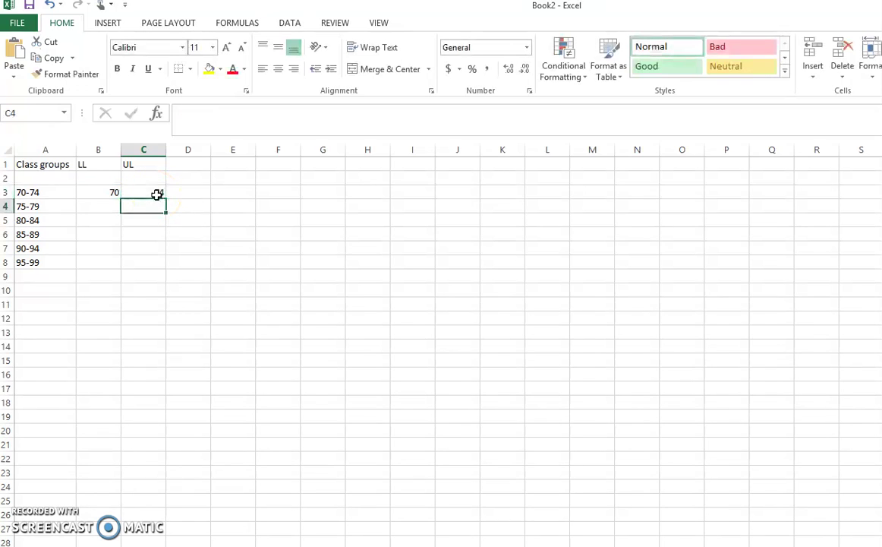
{"action": "left_click", "coordinate": [106, 204]}
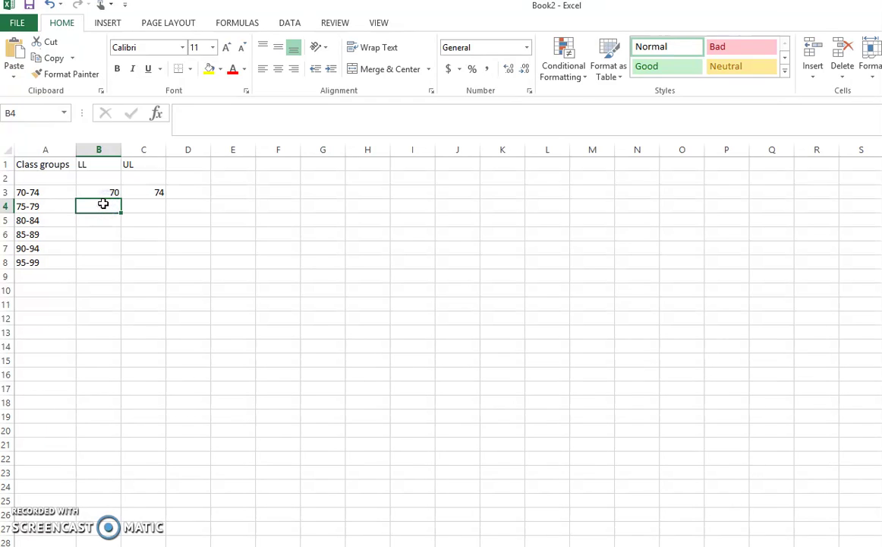
{"action": "left_click", "coordinate": [103, 202]}
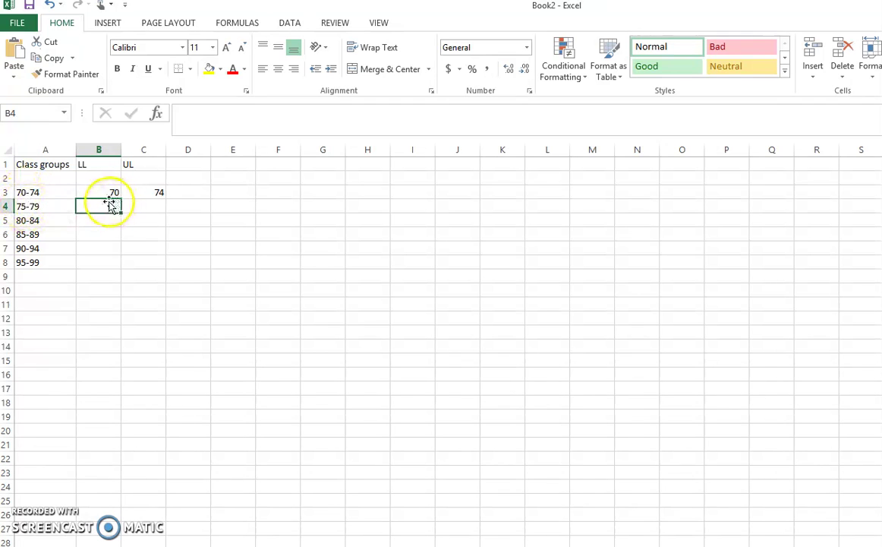
{"action": "type", "text": "="}
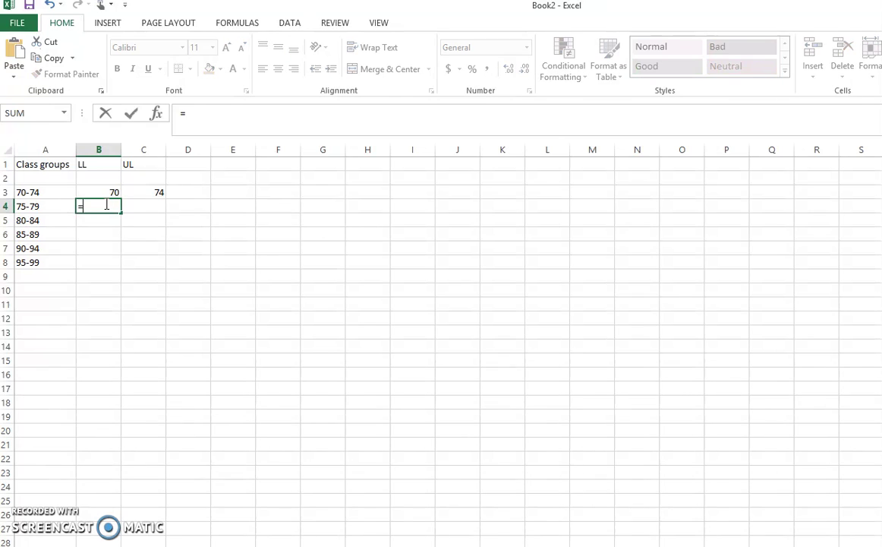
{"action": "key", "text": "Up"}
{"action": "type", "text": "+"}
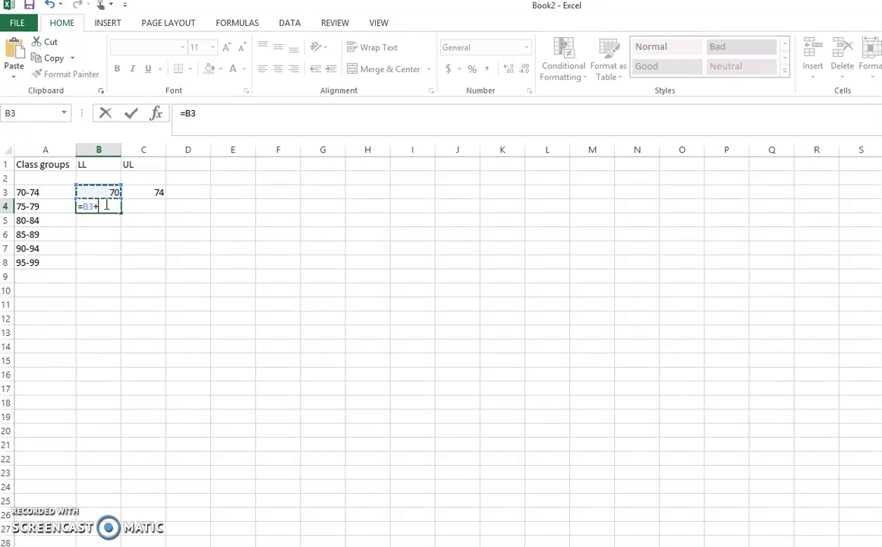
{"action": "type", "text": "5"}
{"action": "key", "text": "Return"}
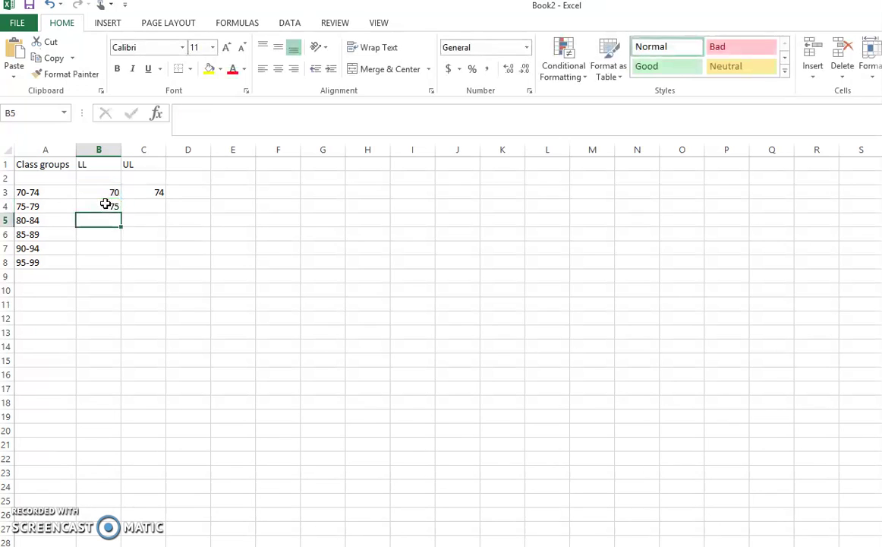
Fill the LL formula from B4 down to B8 and the UL formula from C3 down to C8
{"action": "left_click", "coordinate": [99, 206]}
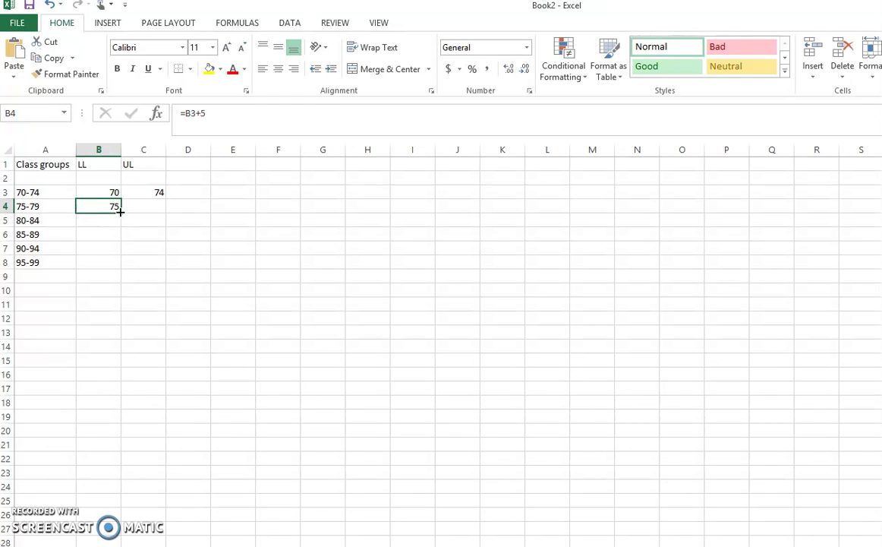
{"action": "left_click_drag", "start_coordinate": [120, 212], "coordinate": [120, 267]}
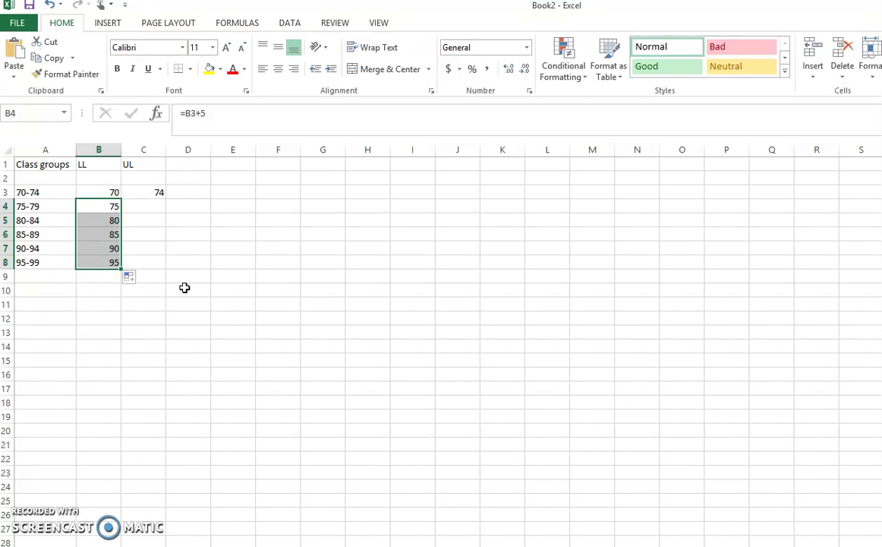
{"action": "left_click", "coordinate": [144, 205]}
{"action": "left_click", "coordinate": [154, 192]}
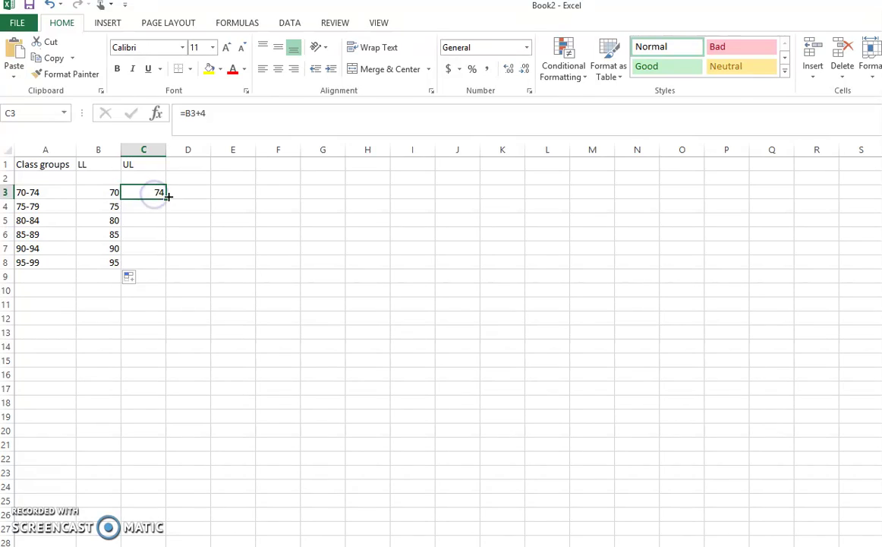
{"action": "left_click_drag", "start_coordinate": [165, 197], "coordinate": [165, 262]}
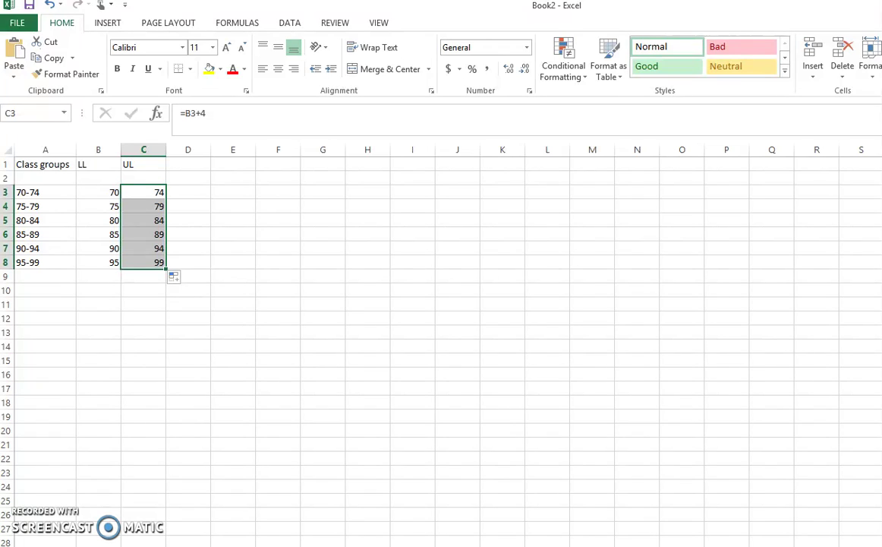
Add a TLL column with its heading in D1 and the formula =B3-0.5 in D3 filled down to D8
{"action": "left_click", "coordinate": [181, 166]}
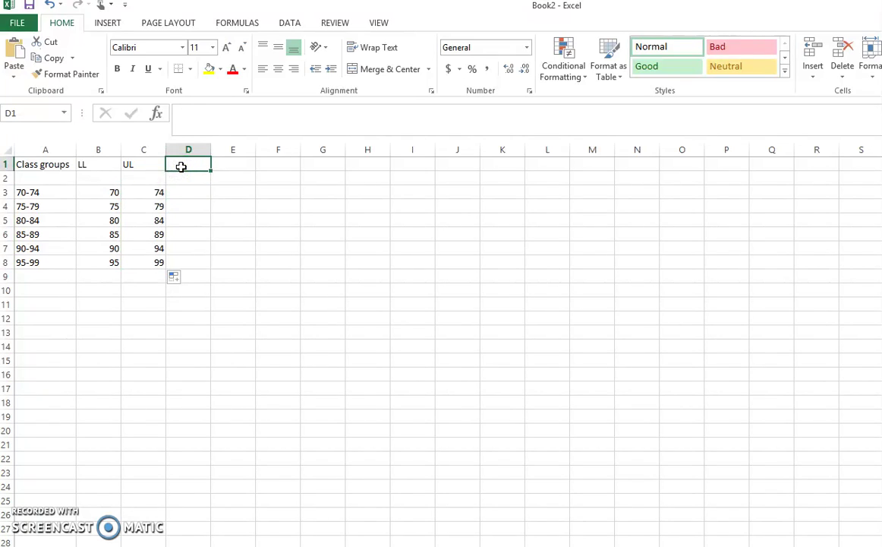
{"action": "type", "text": "TLL"}
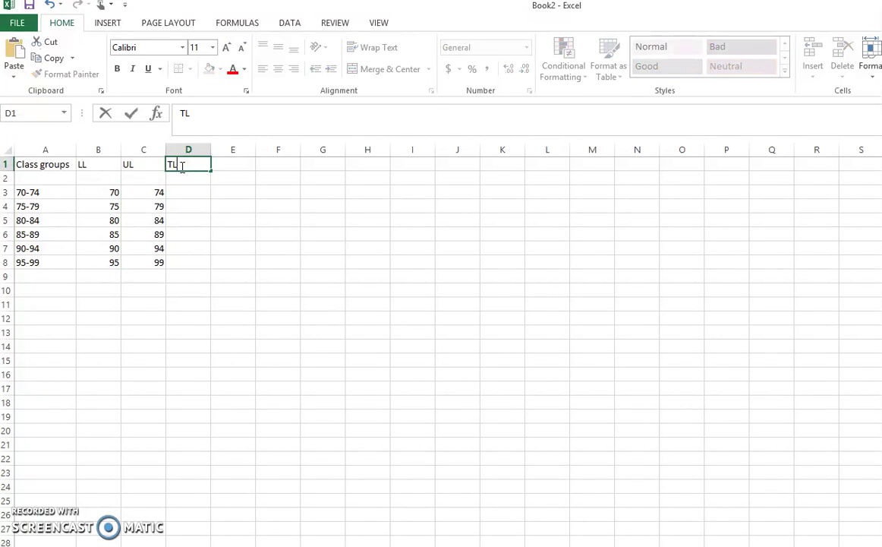
{"action": "left_click", "coordinate": [184, 192]}
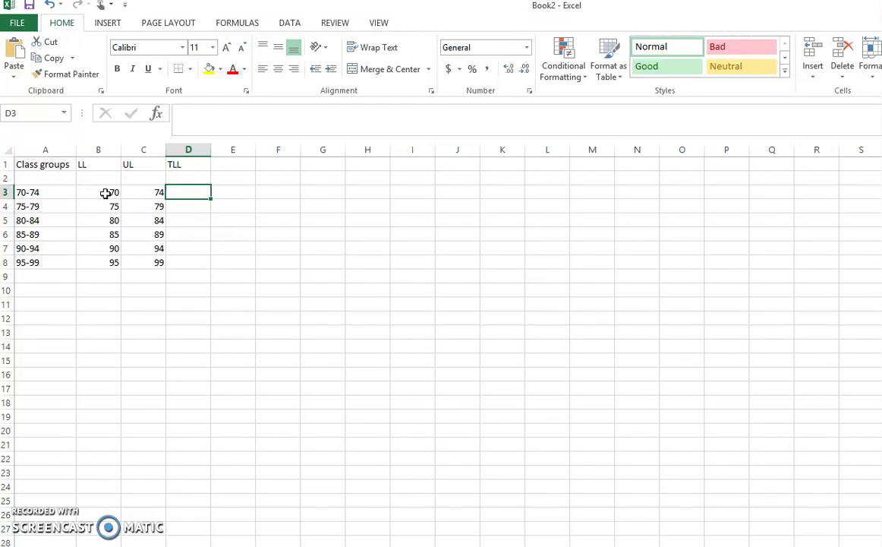
{"action": "type", "text": "="}
{"action": "key", "text": "Left"}
{"action": "key", "text": "Left"}
{"action": "type", "text": "-0."}
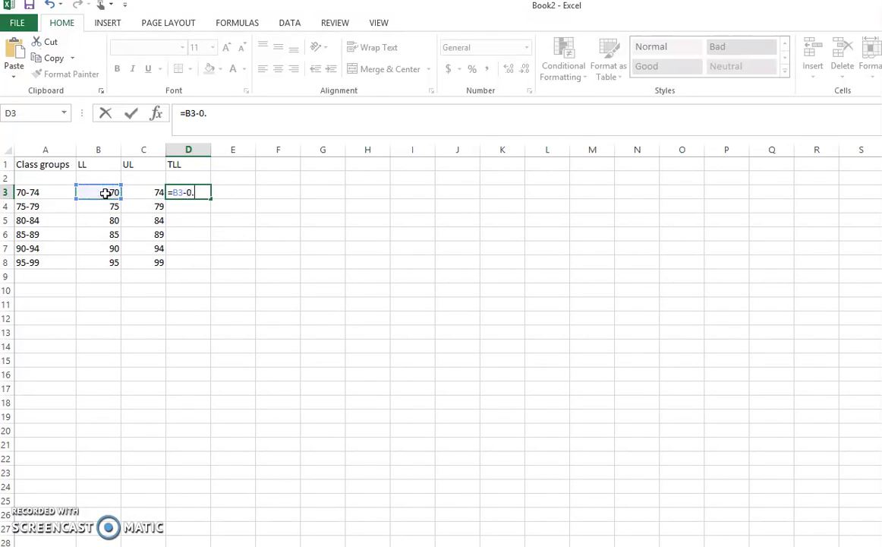
{"action": "type", "text": "5"}
{"action": "key", "text": "Return"}
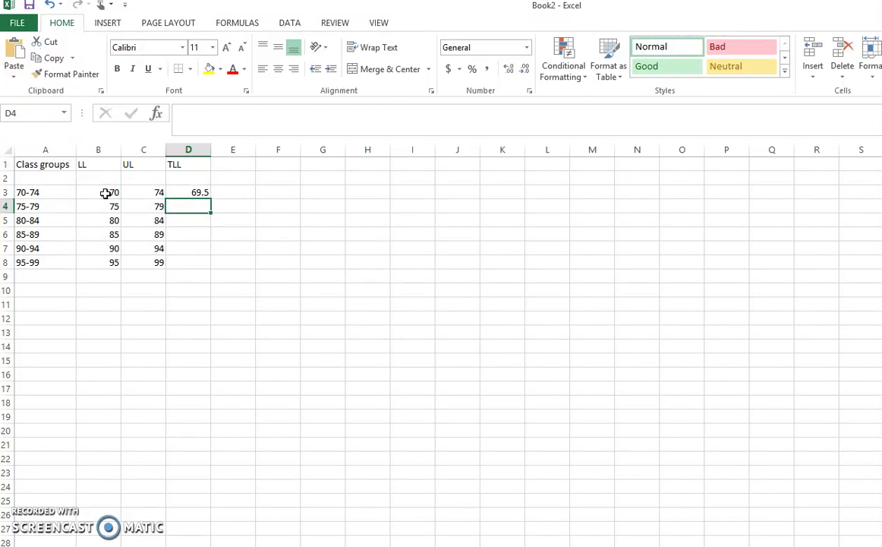
{"action": "left_click", "coordinate": [186, 193]}
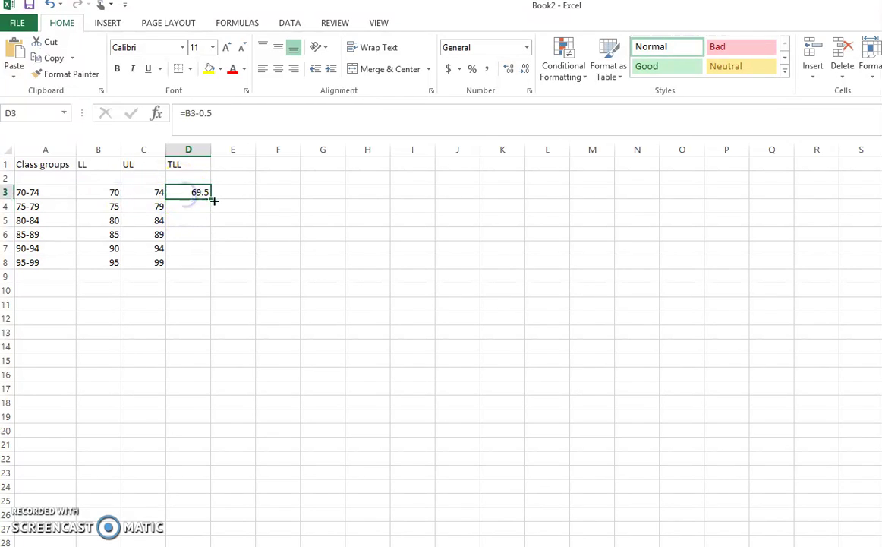
{"action": "left_click_drag", "start_coordinate": [214, 201], "coordinate": [205, 262]}
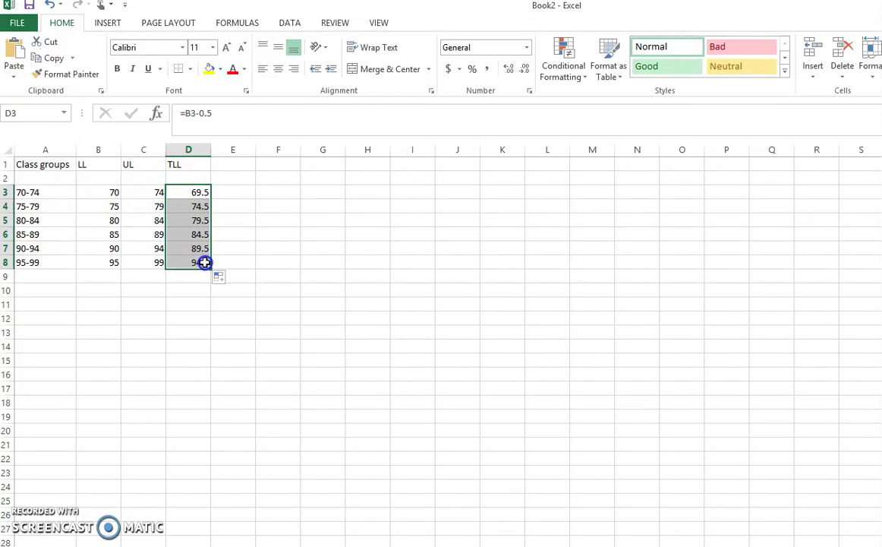
Add a TUL column with its heading in E1 and the formula =C3+0.5 in E3 filled down to E8
{"action": "left_click", "coordinate": [226, 164]}
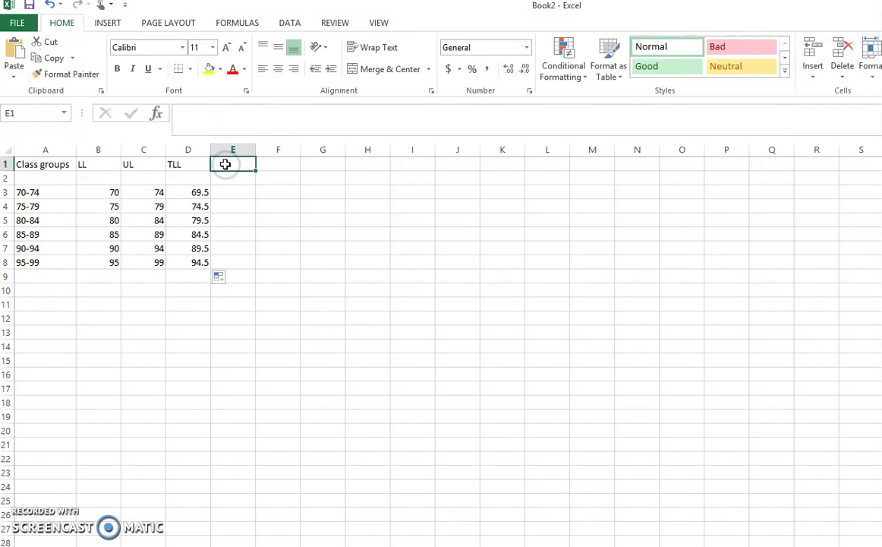
{"action": "type", "text": "TUL"}
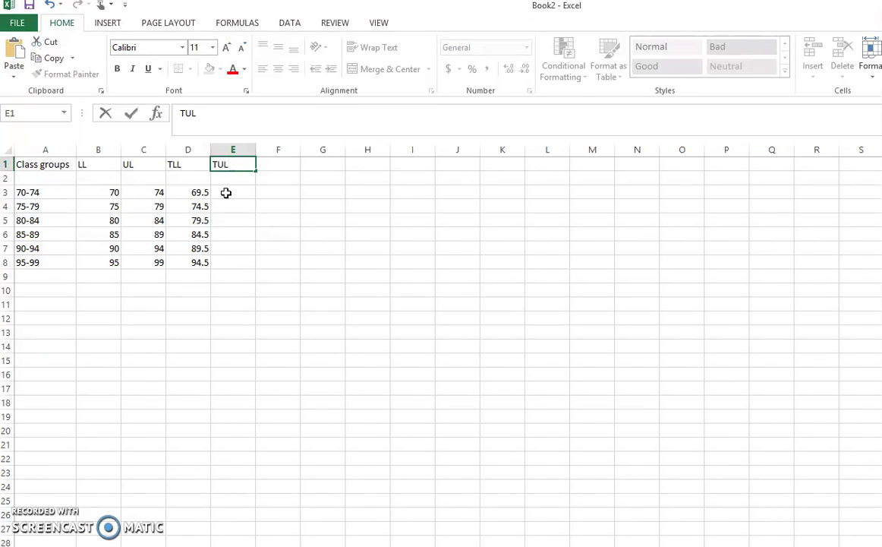
{"action": "left_click", "coordinate": [226, 193]}
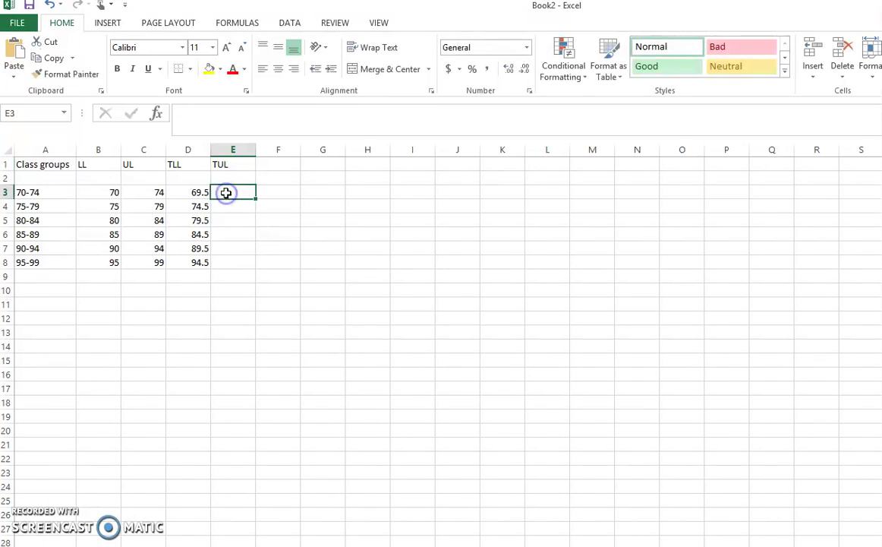
{"action": "type", "text": "="}
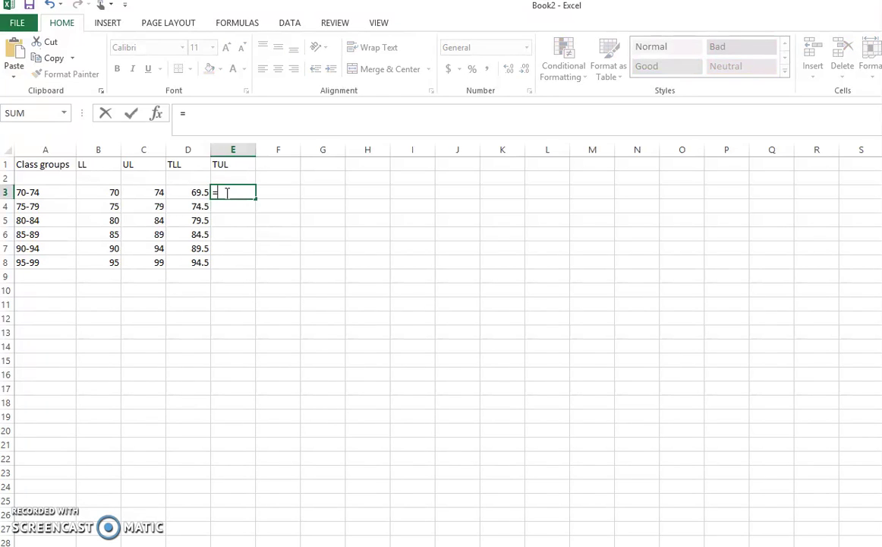
{"action": "key", "text": "Left"}
{"action": "key", "text": "Left"}
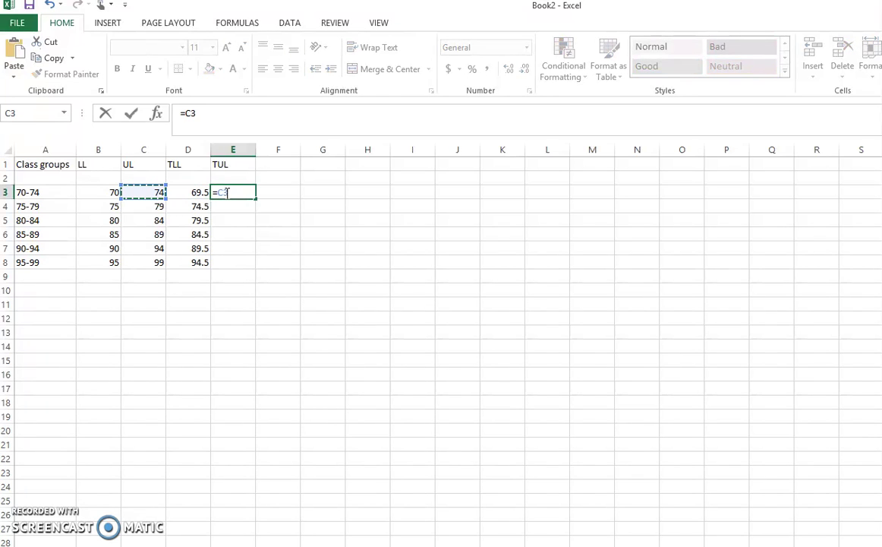
{"action": "type", "text": "+"}
{"action": "type", "text": "0.5"}
{"action": "key", "text": "Return"}
{"action": "left_click", "coordinate": [233, 192]}
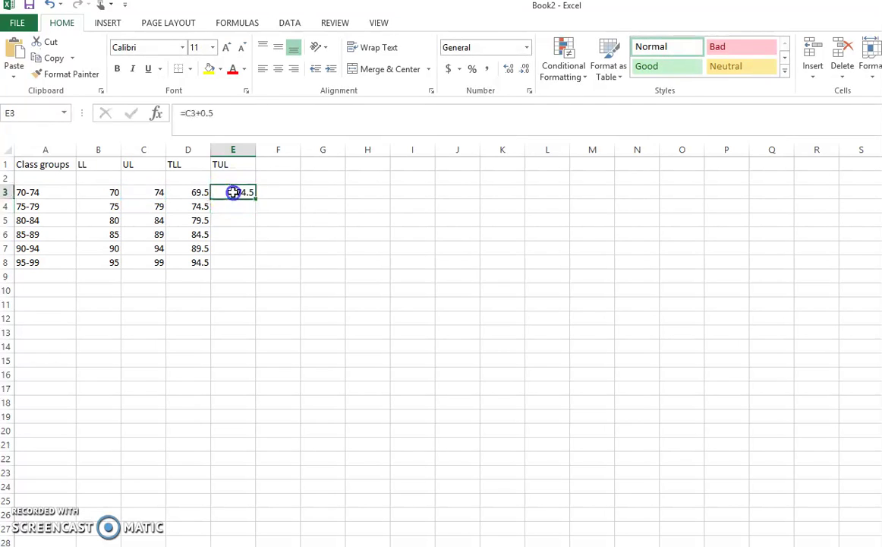
{"action": "left_click_drag", "start_coordinate": [255, 198], "coordinate": [255, 264]}
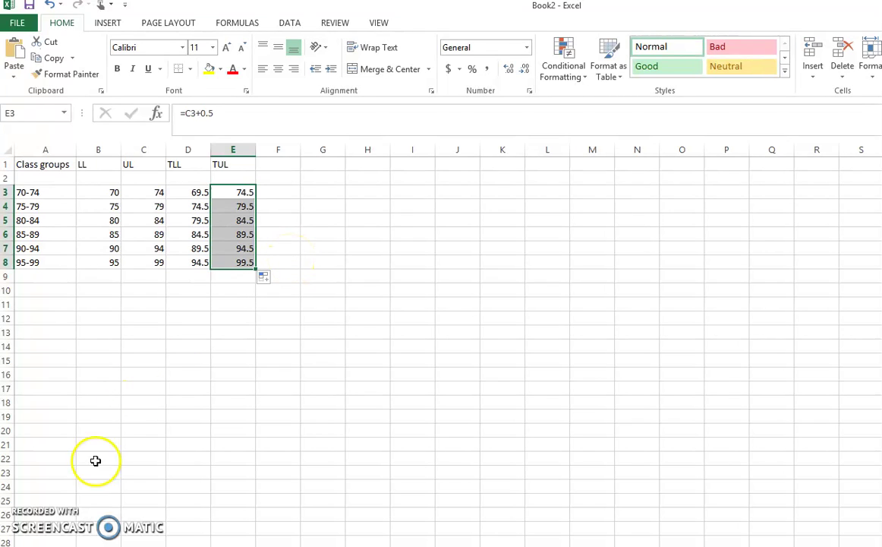
Enter the heading "Midpoint (x)" in cell F1
{"action": "left_click", "coordinate": [281, 165]}
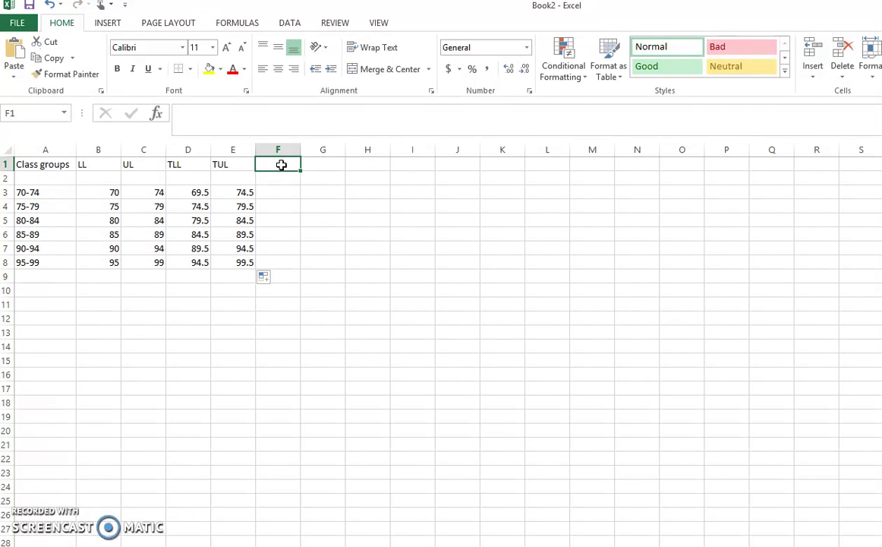
{"action": "type", "text": "Midpo"}
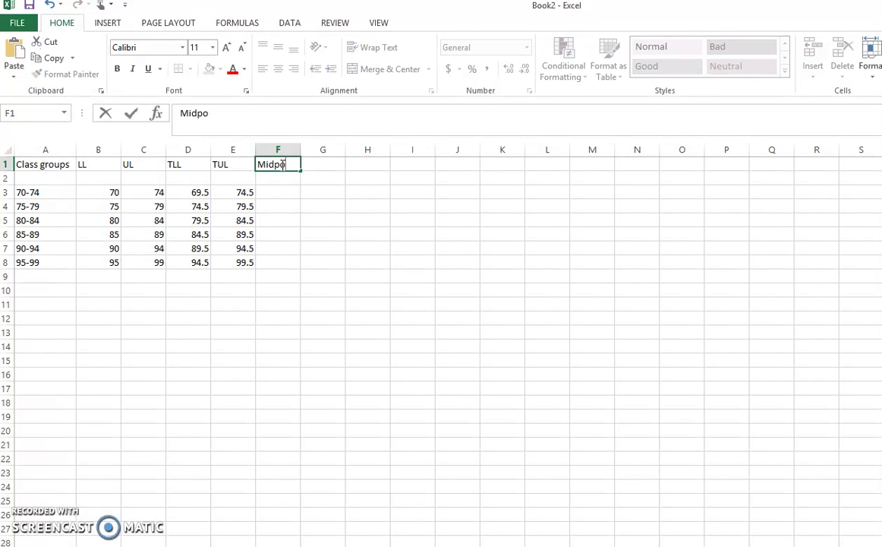
{"action": "type", "text": "int (x)"}
Calculate the first class midpoint in F3 with the formula =AVERAGE(B3:C3)
{"action": "left_click", "coordinate": [275, 194]}
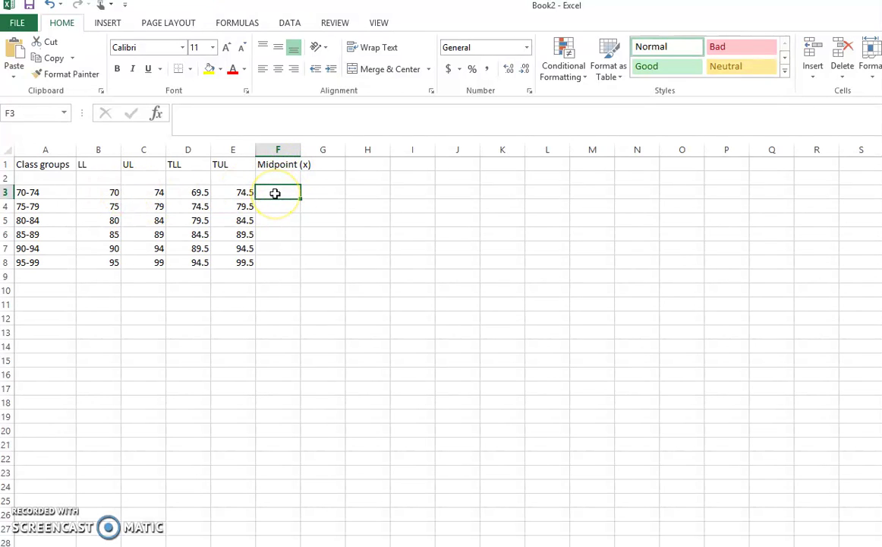
{"action": "type", "text": "="}
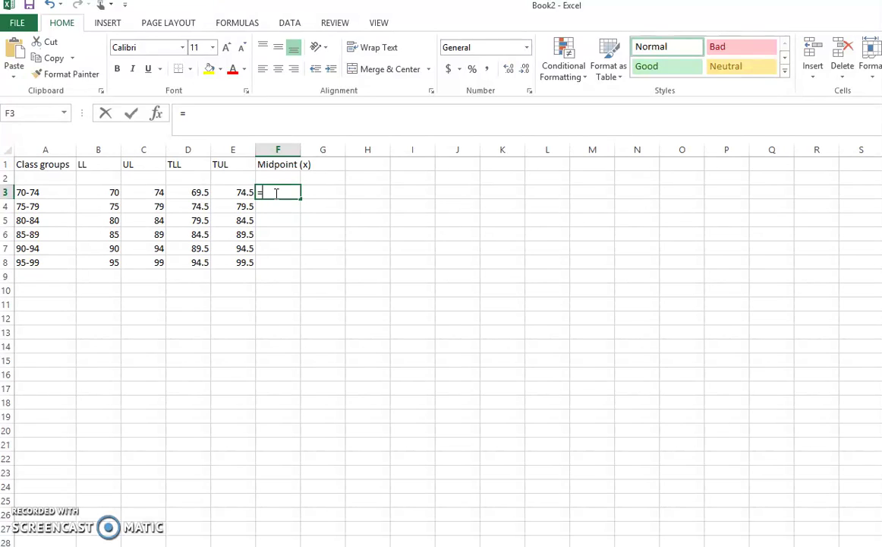
{"action": "type", "text": "average"}
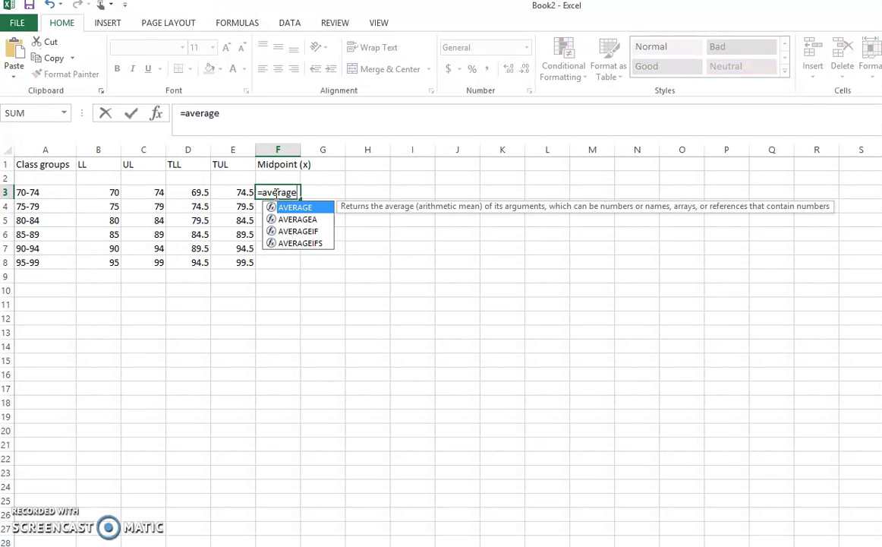
{"action": "type", "text": "("}
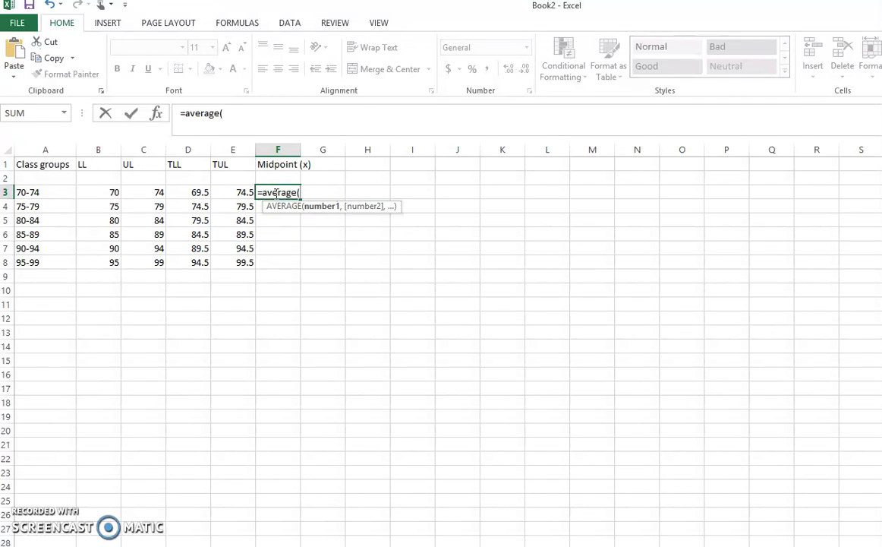
{"action": "left_click", "coordinate": [108, 192]}
{"action": "type", "text": ":"}
{"action": "left_click", "coordinate": [148, 193]}
{"action": "type", "text": ")"}
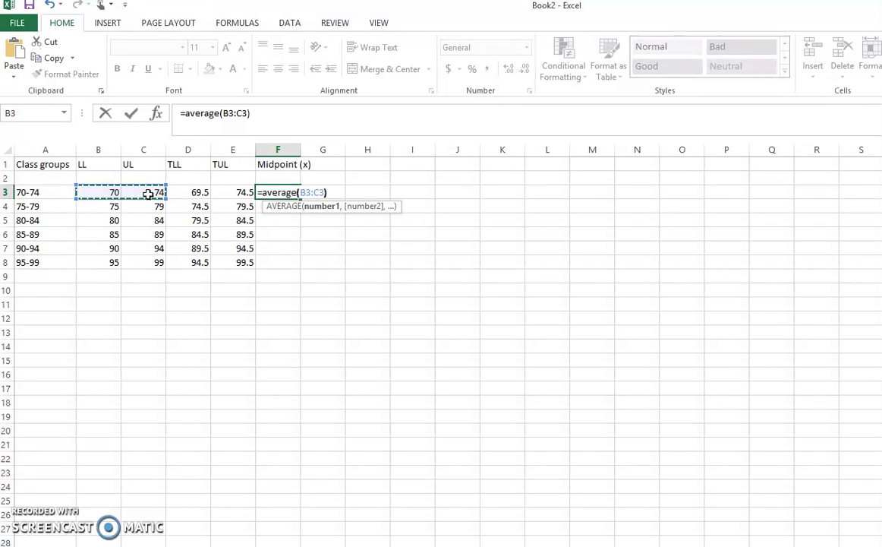
{"action": "key", "text": "Return"}
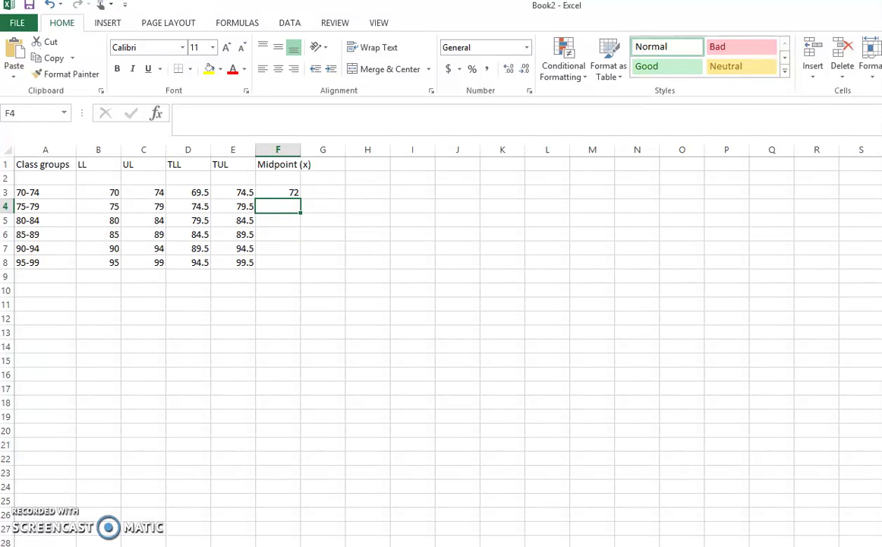
Fill the midpoint formula from F3 down to F8 for the remaining class groups
{"action": "left_click", "coordinate": [282, 192]}
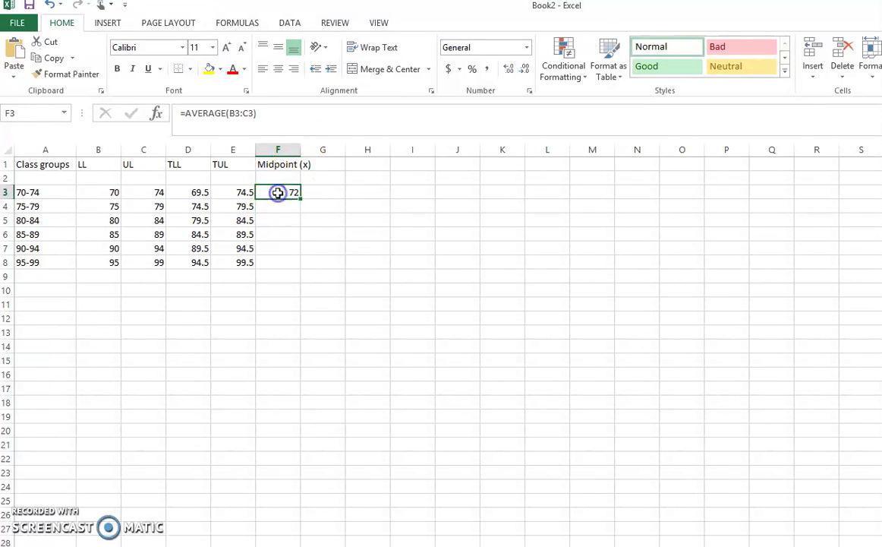
{"action": "left_click_drag", "start_coordinate": [301, 199], "coordinate": [297, 266]}
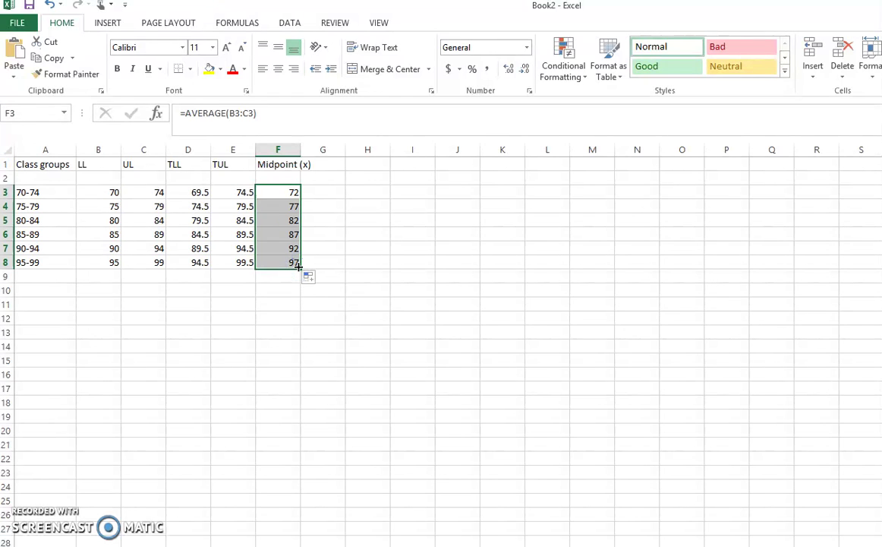
{"action": "left_click", "coordinate": [226, 276]}
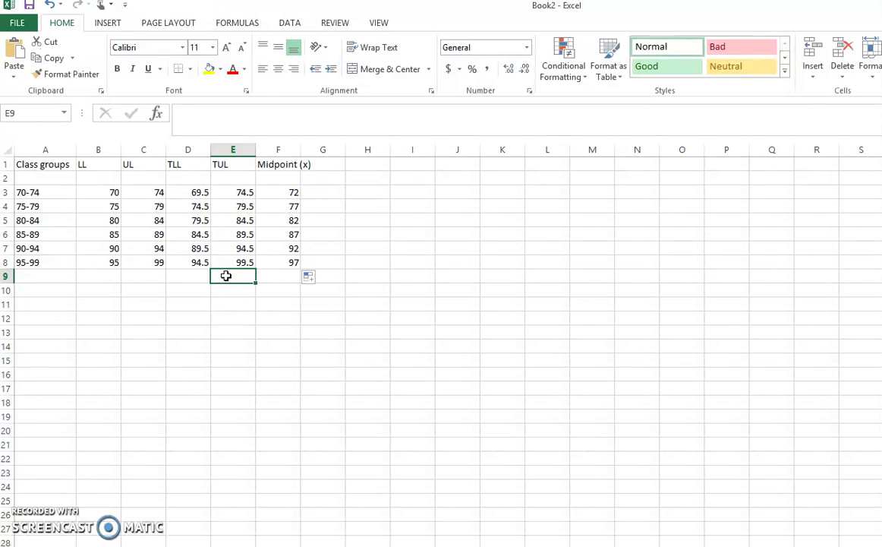
Label cell E9 "Total" and sum the midpoints in F9 with the formula =SUM(F3:F8)
{"action": "type", "text": "Toy"}
{"action": "key", "text": "BackSpace"}
{"action": "type", "text": "tal"}
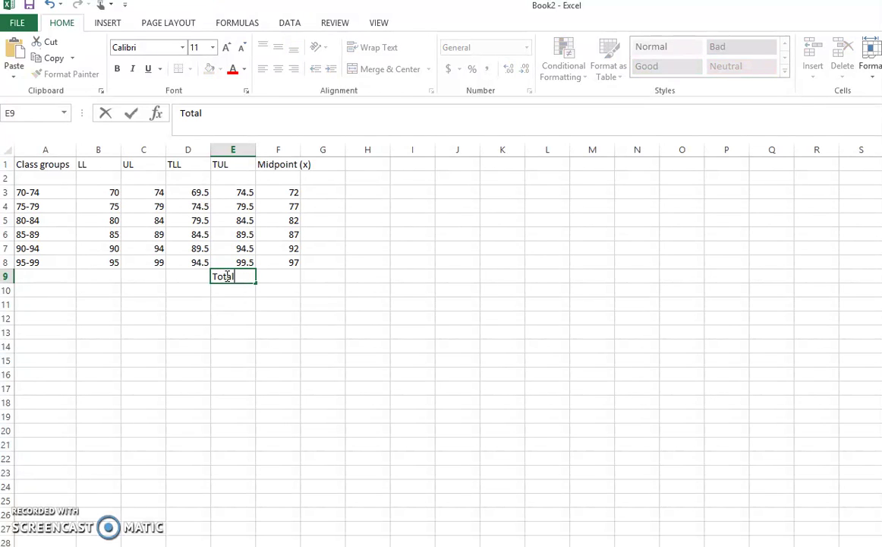
{"action": "left_click", "coordinate": [283, 276]}
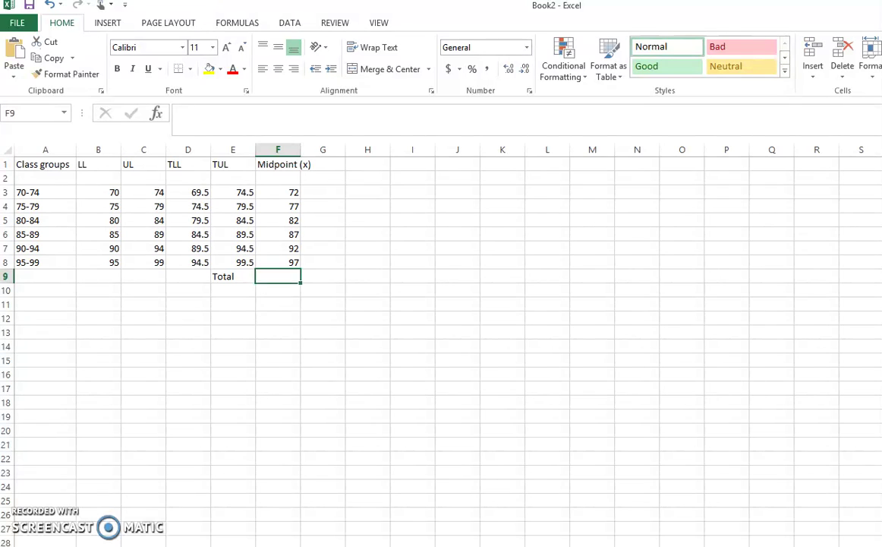
{"action": "left_click", "coordinate": [881, 207]}
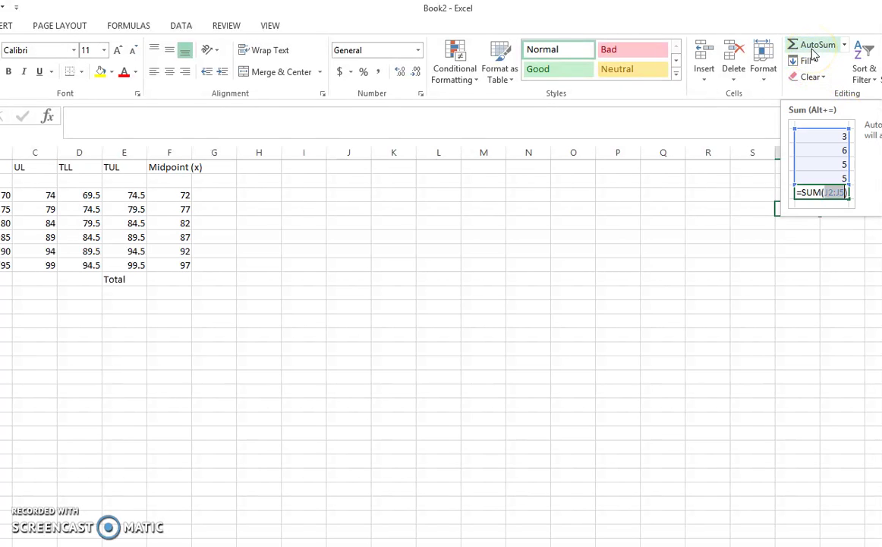
{"action": "left_click", "coordinate": [169, 279]}
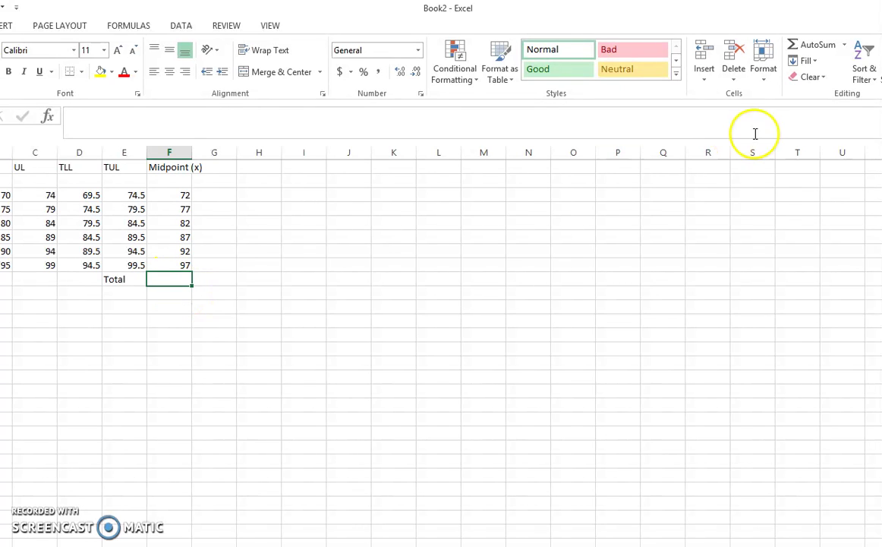
{"action": "left_click", "coordinate": [810, 47]}
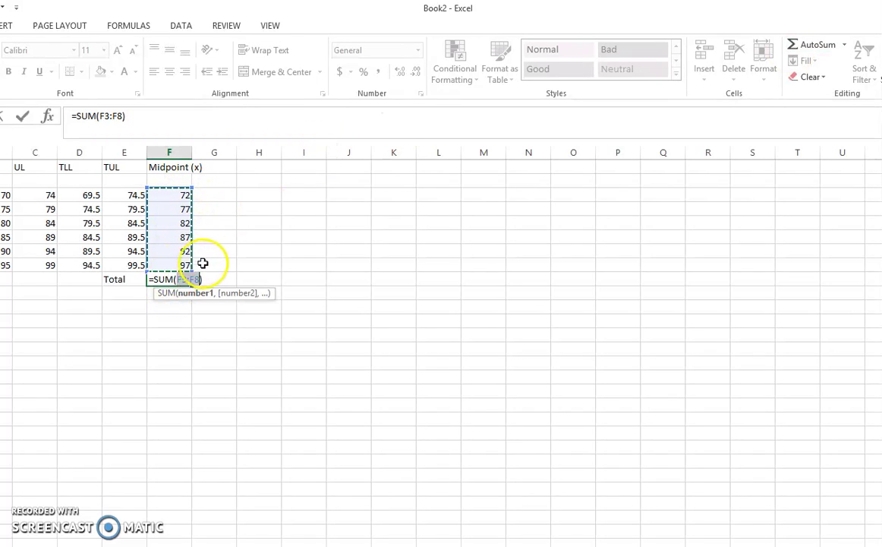
{"action": "key", "text": "Return"}
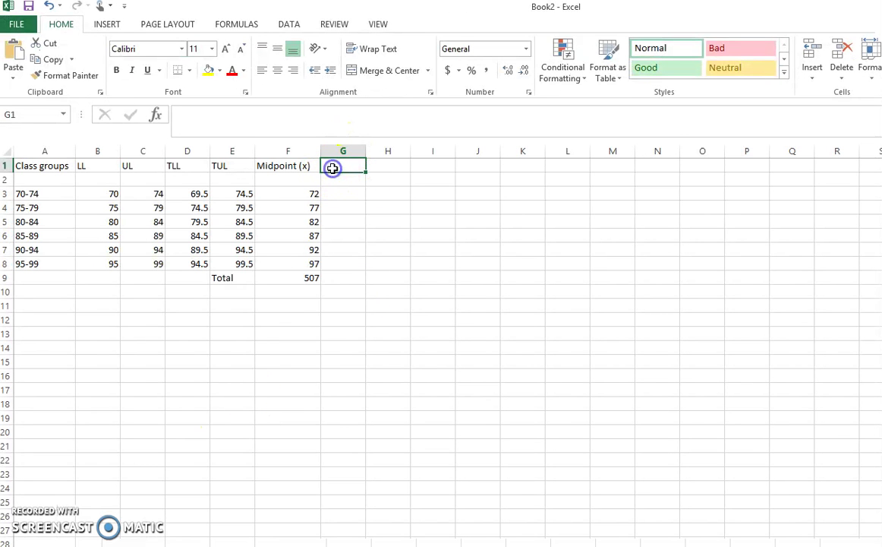
Enter the heading "x^2" in G1 and square the first midpoint in G3 with the formula =F3^2
{"action": "type", "text": "x"}
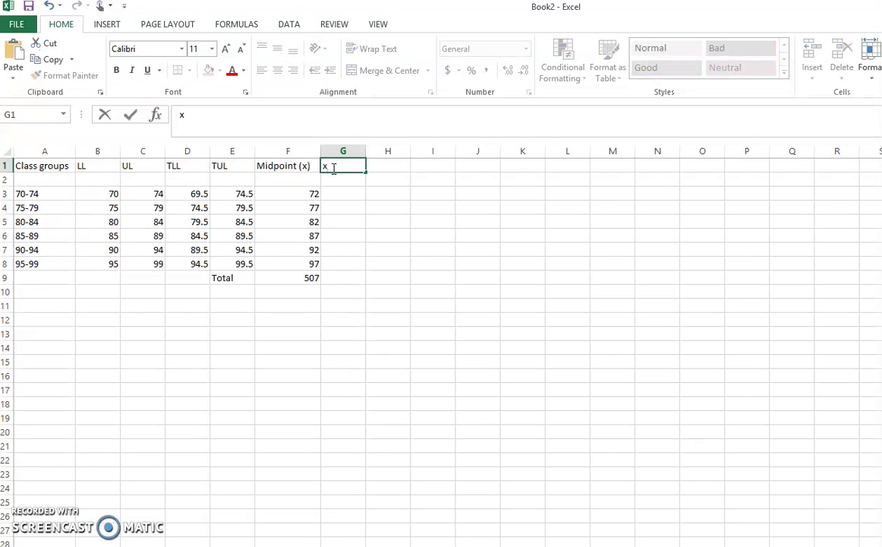
{"action": "type", "text": "^2"}
{"action": "left_click", "coordinate": [335, 194]}
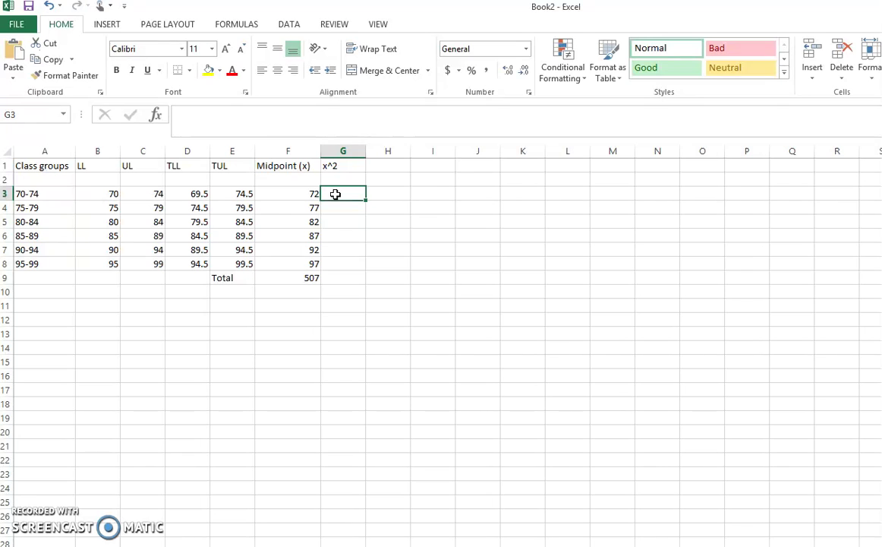
{"action": "type", "text": "="}
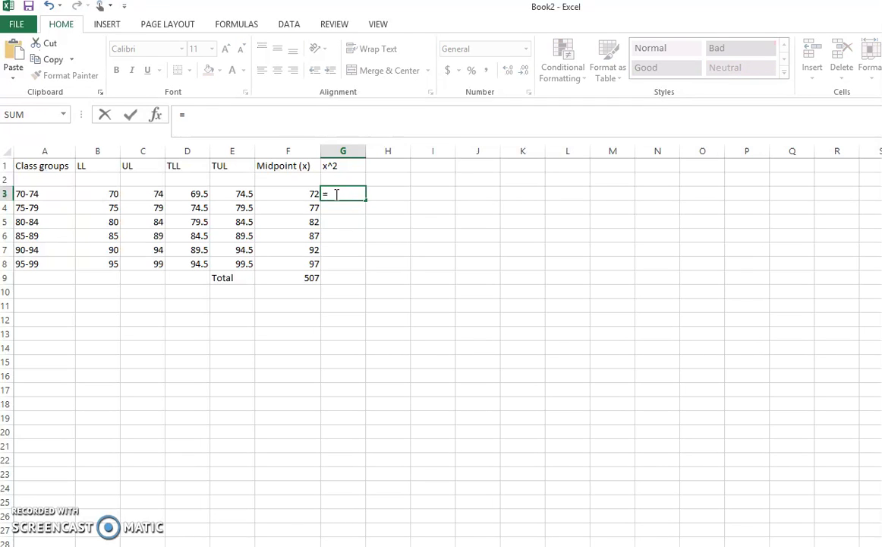
{"action": "key", "text": "Left"}
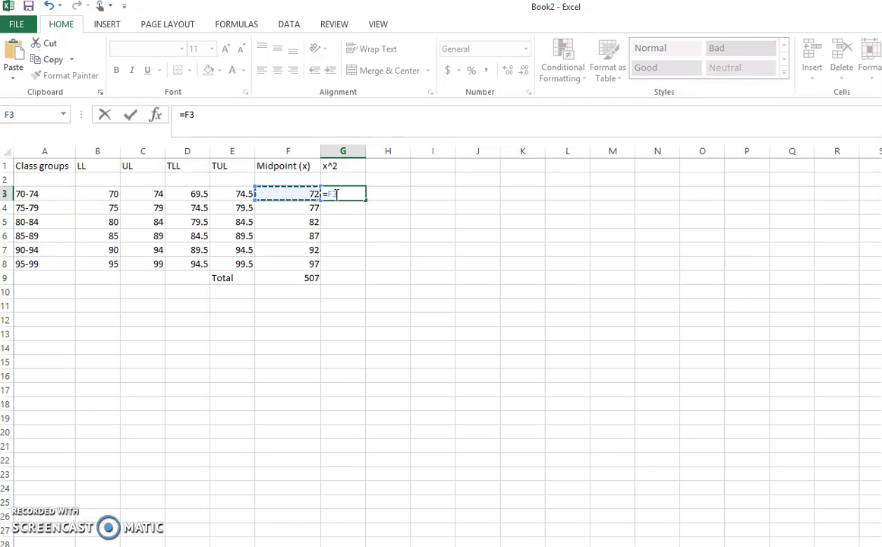
{"action": "type", "text": "^2"}
{"action": "key", "text": "Return"}
Fill the squared-midpoint formula from G3 down to G8 and extend the total formula from F9 across to G9
{"action": "left_click", "coordinate": [351, 194]}
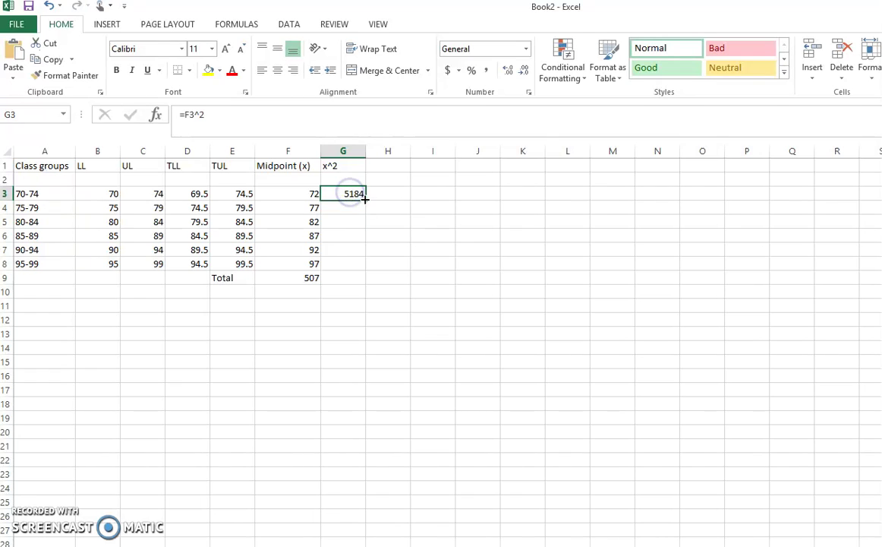
{"action": "left_click_drag", "start_coordinate": [365, 199], "coordinate": [362, 266]}
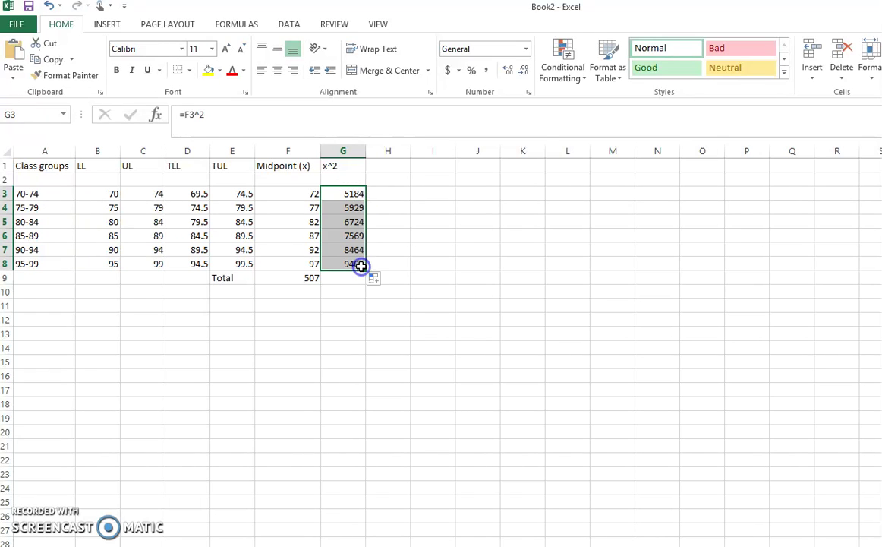
{"action": "left_click", "coordinate": [295, 278]}
{"action": "left_click_drag", "start_coordinate": [322, 282], "coordinate": [356, 290]}
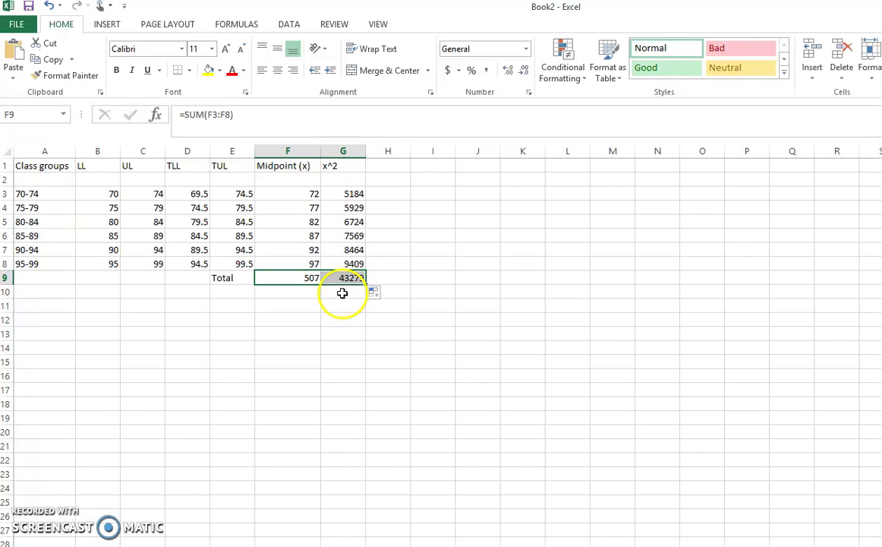
{"action": "left_click", "coordinate": [343, 293]}
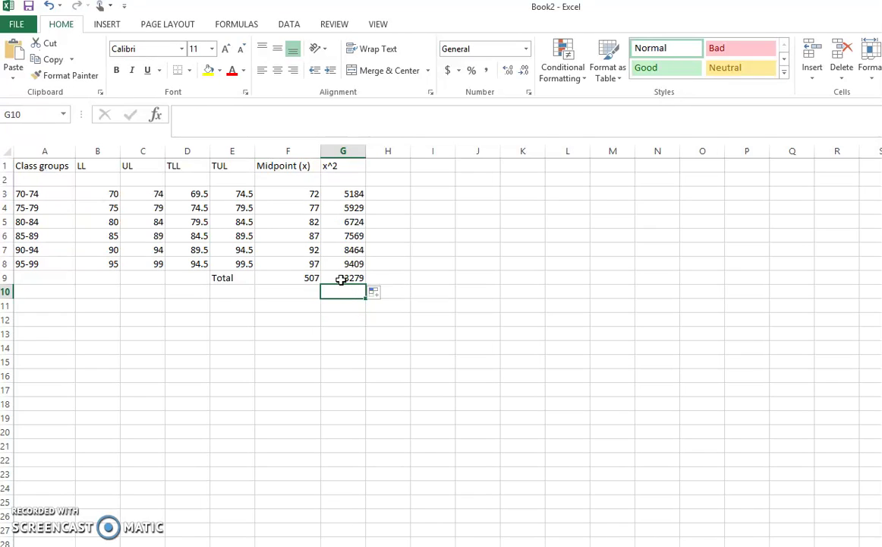
{"action": "left_click", "coordinate": [342, 279]}
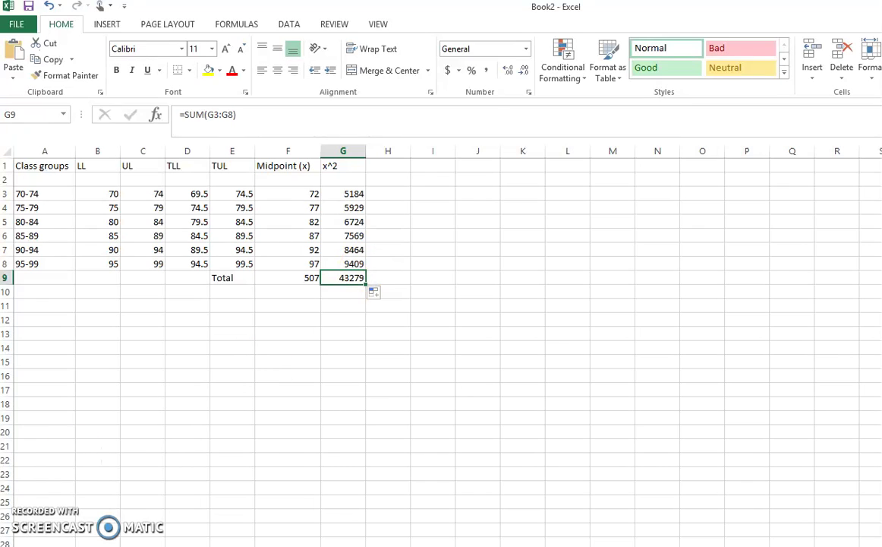
Enter the heading "Frequency (f)" in cell H1 and widen column H to fit it
{"action": "left_click", "coordinate": [388, 166]}
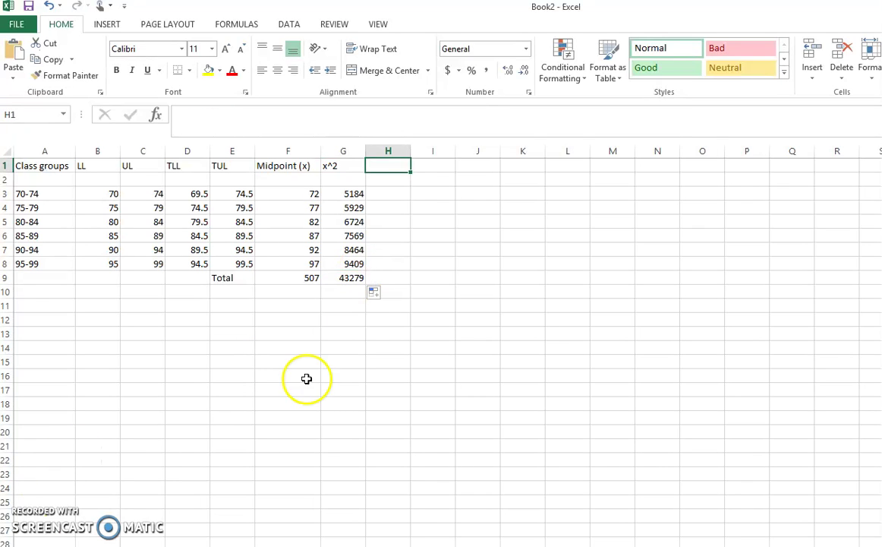
{"action": "left_click", "coordinate": [381, 165]}
{"action": "type", "text": "F"}
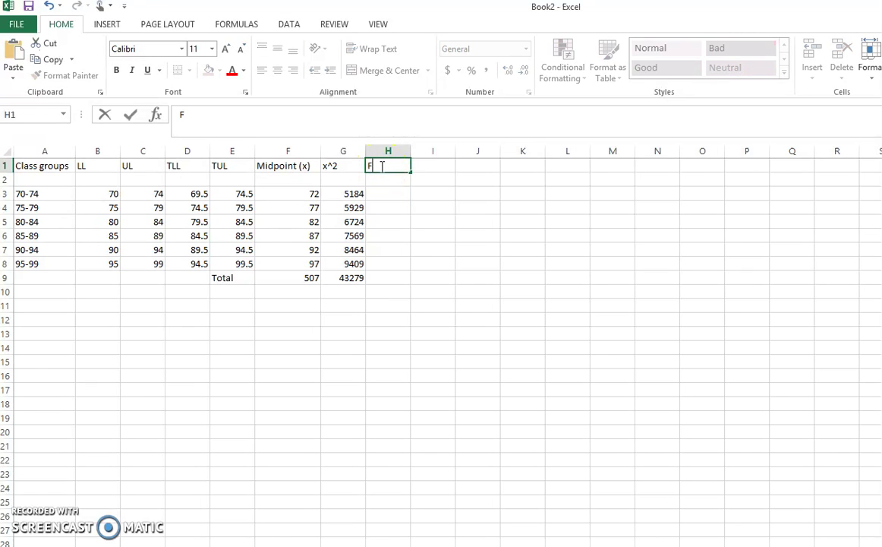
{"action": "type", "text": "requenc"}
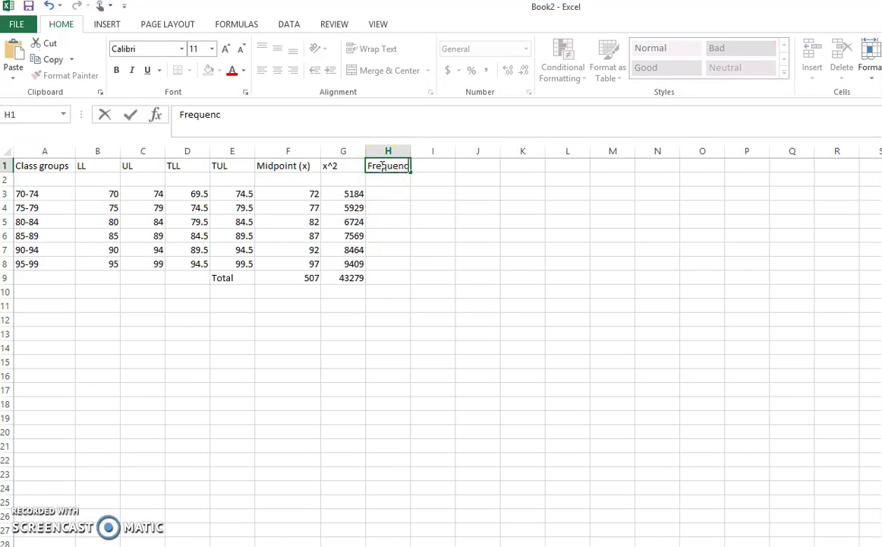
{"action": "type", "text": "y (f)"}
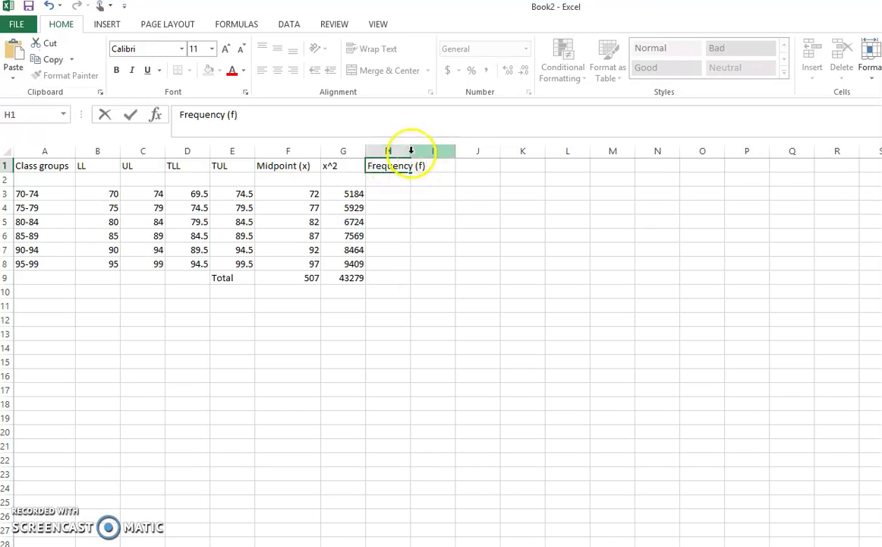
{"action": "left_click", "coordinate": [417, 206]}
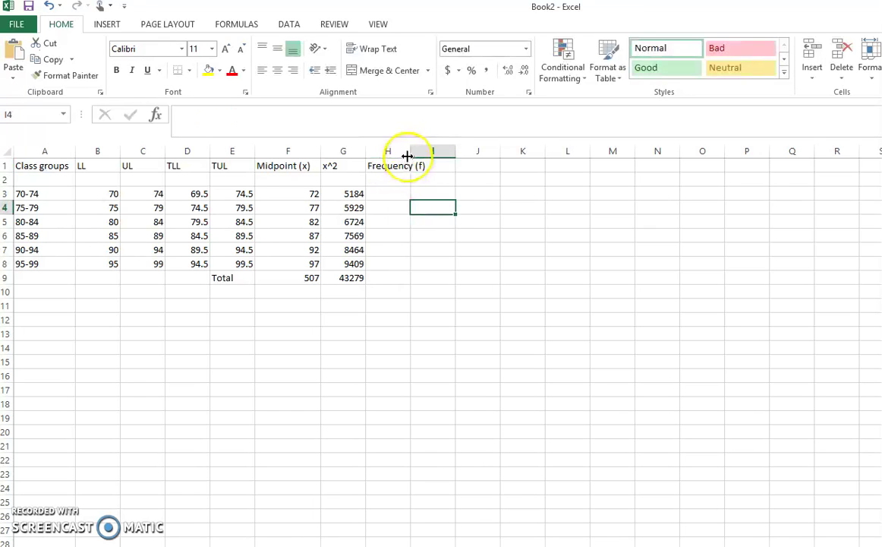
{"action": "left_click_drag", "start_coordinate": [409, 152], "coordinate": [431, 153]}
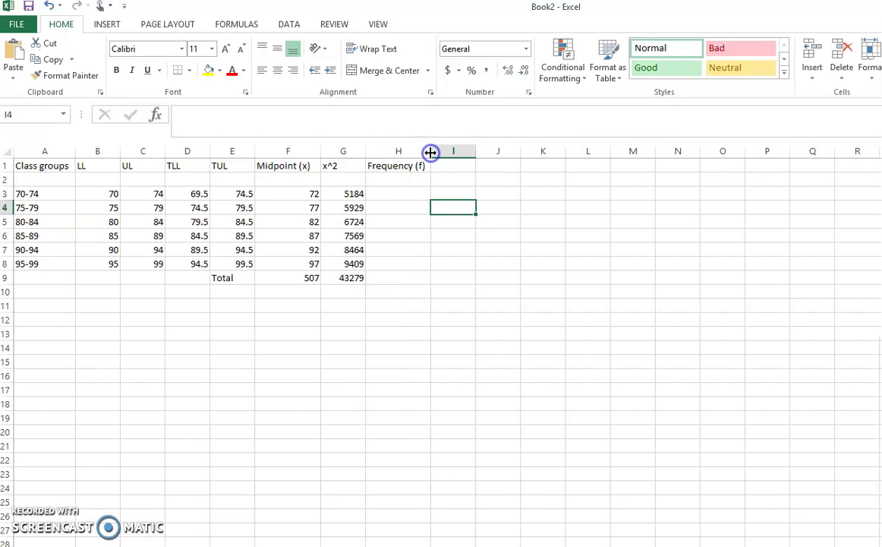
Enter the class frequencies 4, 12, 9, 2, 10 and 11 in cells H3 to H8
{"action": "left_click", "coordinate": [387, 193]}
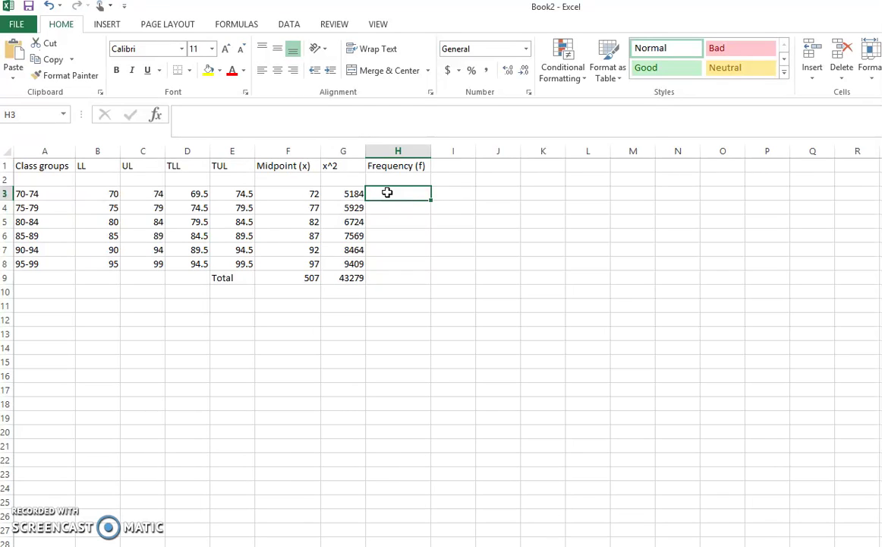
{"action": "type", "text": "4"}
{"action": "key", "text": "Return"}
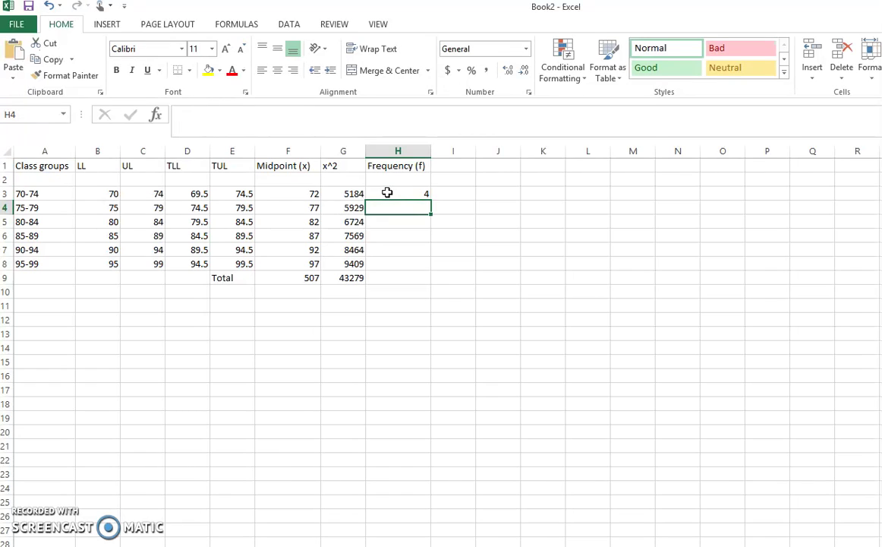
{"action": "type", "text": "12"}
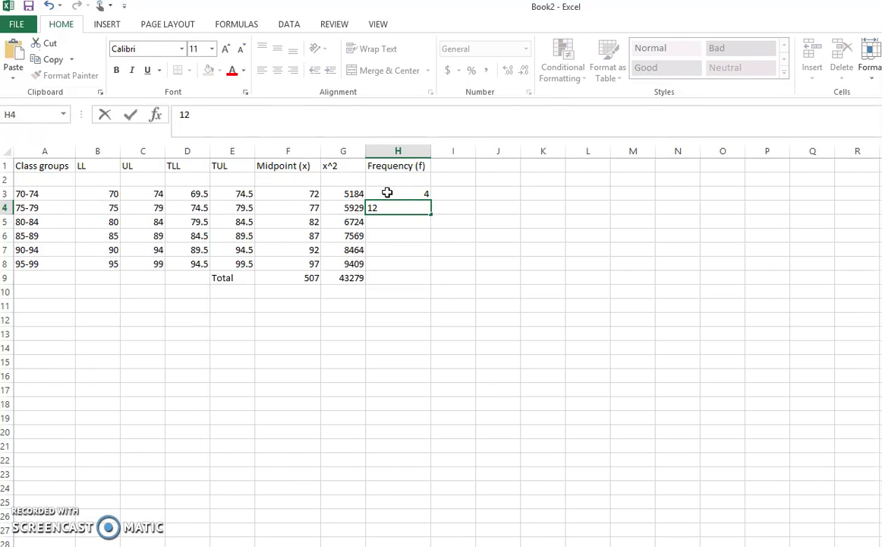
{"action": "key", "text": "Return"}
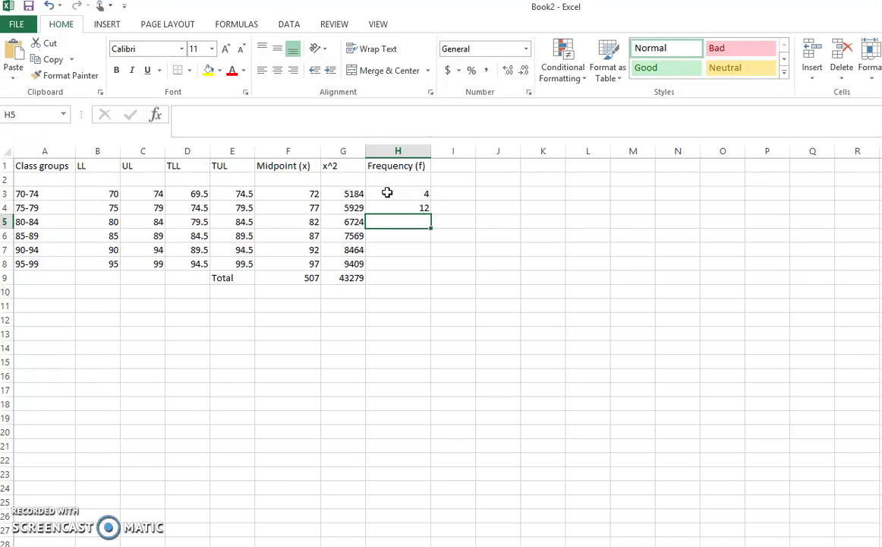
{"action": "type", "text": "9"}
{"action": "key", "text": "Return"}
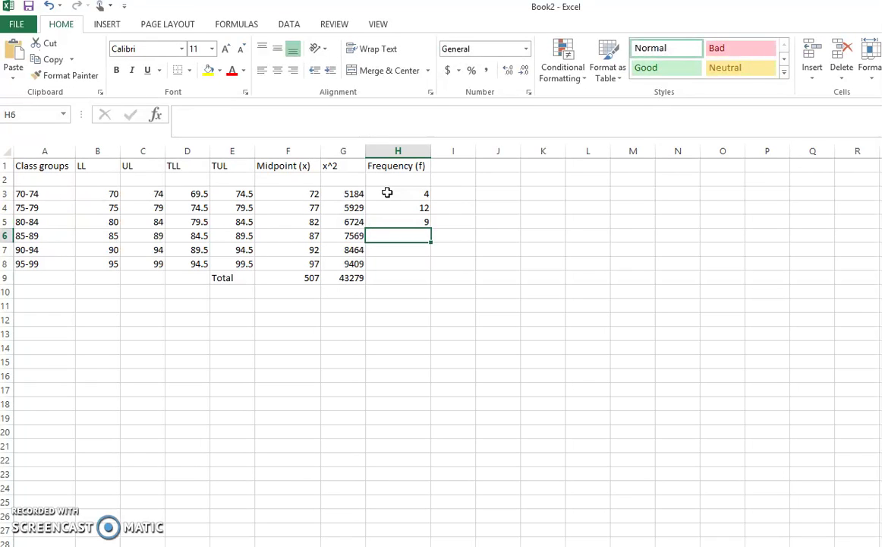
{"action": "type", "text": "2"}
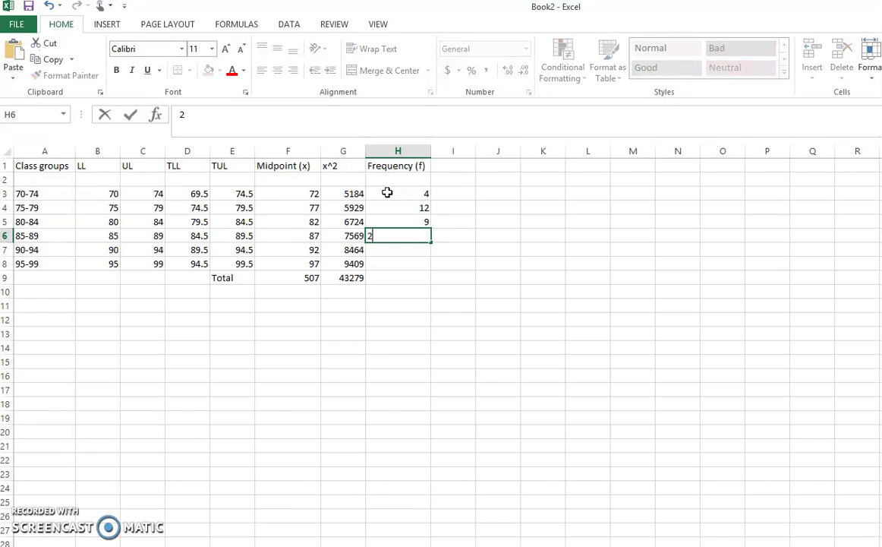
{"action": "key", "text": "Return"}
{"action": "type", "text": "10"}
{"action": "key", "text": "Return"}
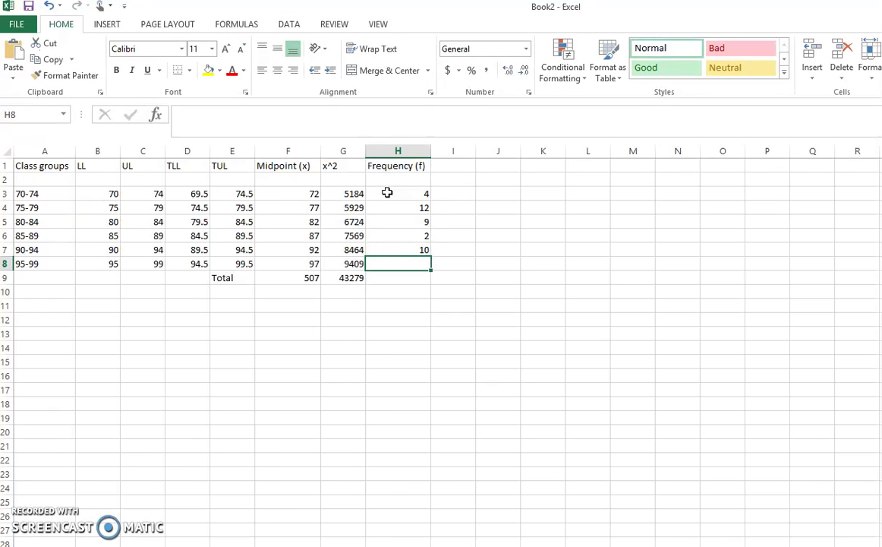
{"action": "type", "text": "11"}
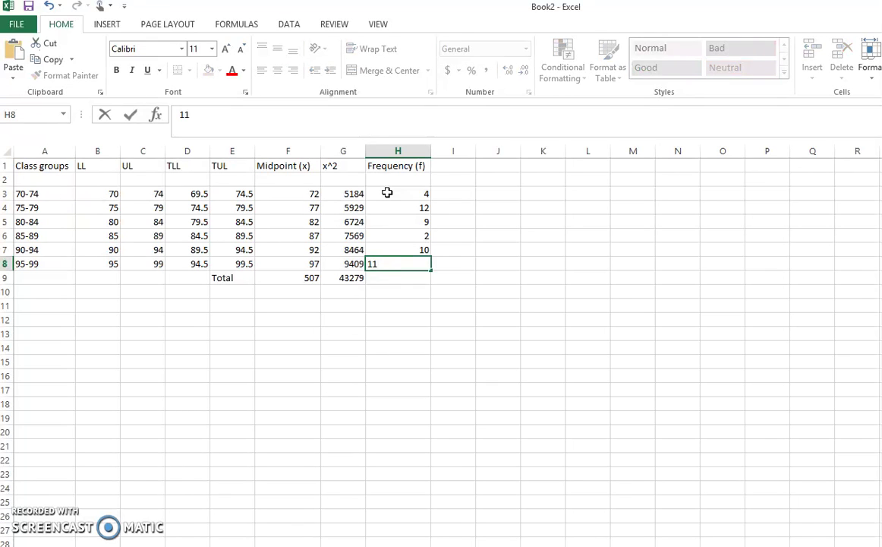
{"action": "key", "text": "Return"}
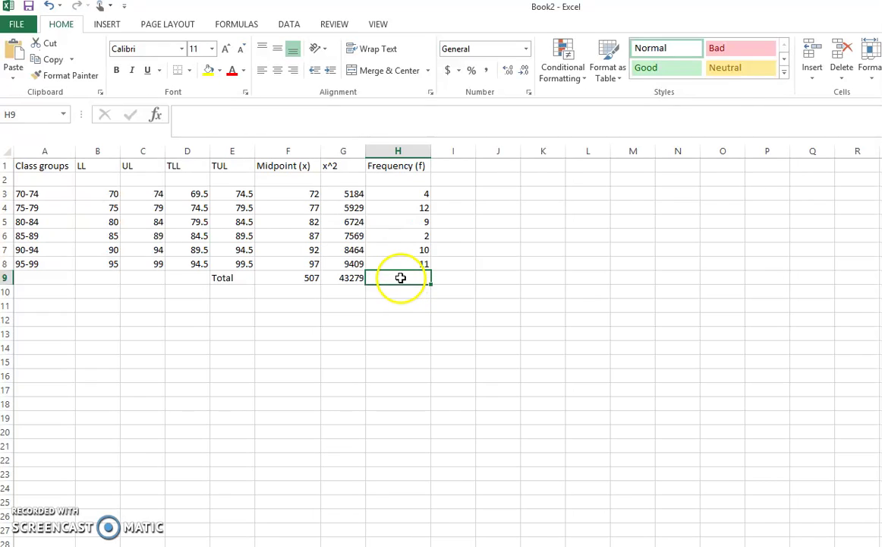
Sum the frequencies in H9 with =SUM(H3:H8) and set the 85-89 group's frequency in H6 to 4
{"action": "key", "text": "alt+equal"}
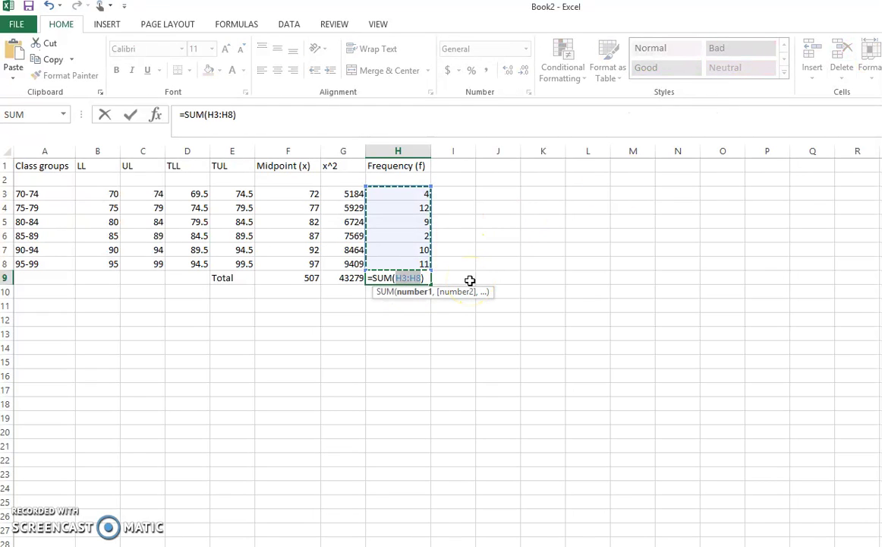
{"action": "key", "text": "Return"}
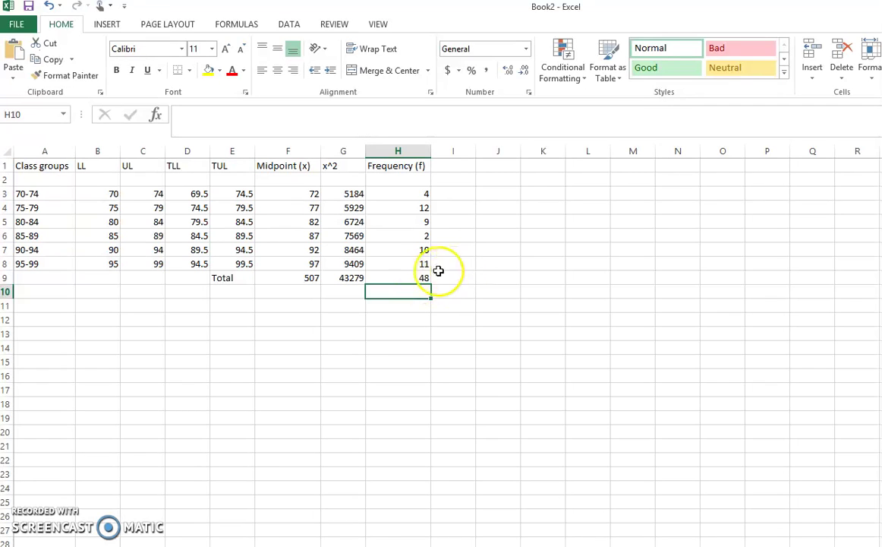
{"action": "left_click", "coordinate": [419, 235]}
{"action": "type", "text": "4"}
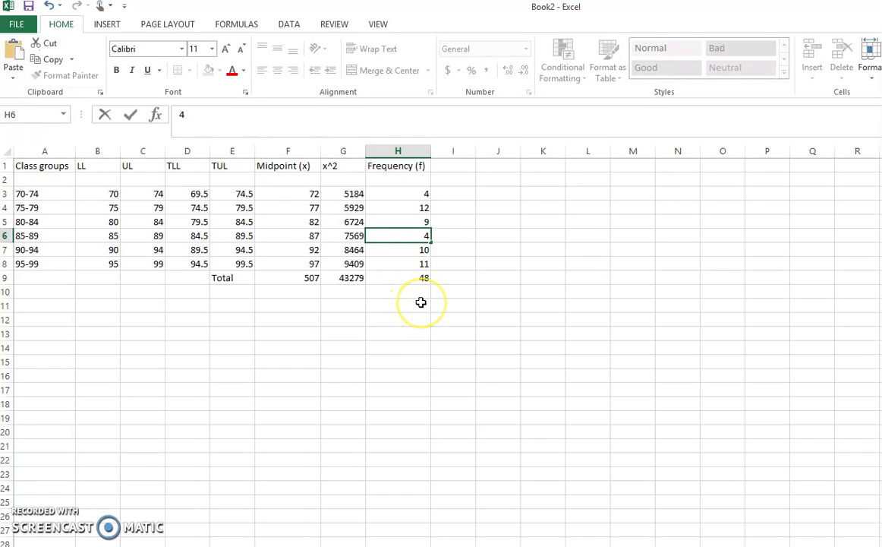
{"action": "key", "text": "Return"}
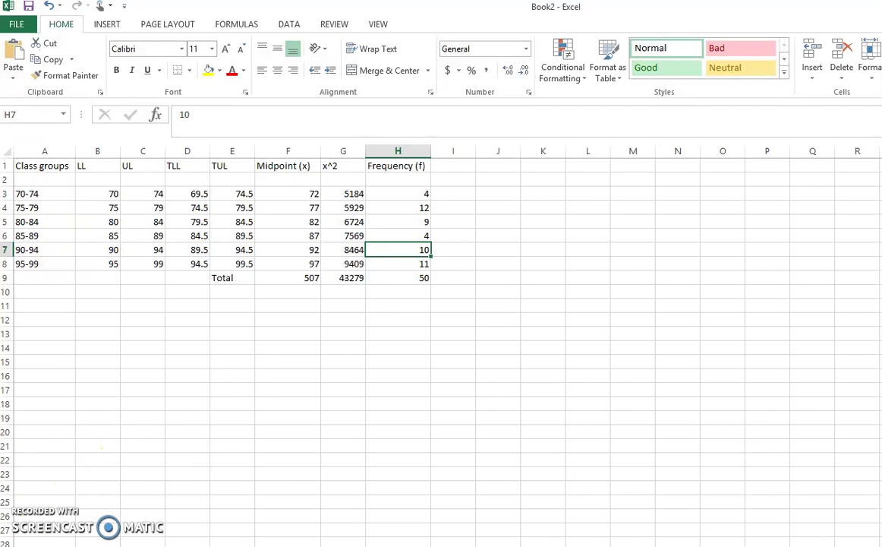
Enter the heading "fx" in cell I1, beside the Frequency (f) column
{"action": "left_click", "coordinate": [446, 166]}
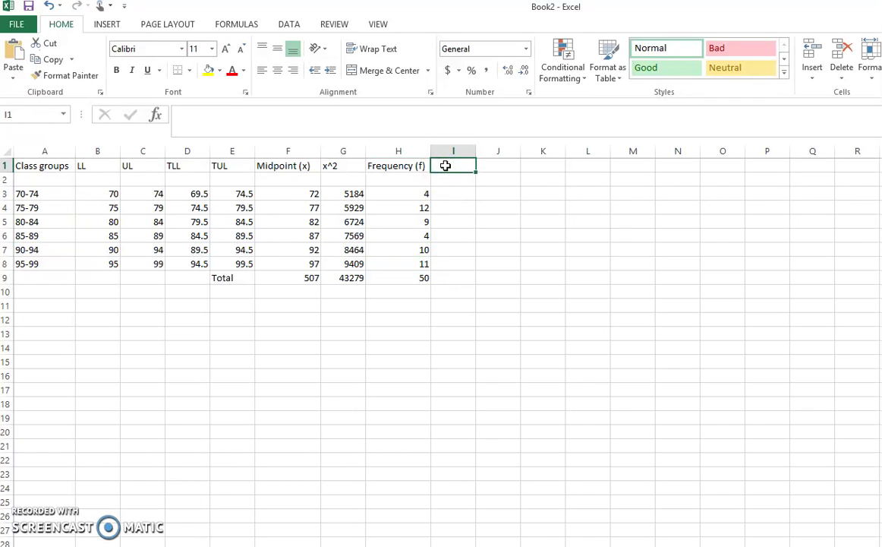
{"action": "left_click", "coordinate": [445, 165]}
{"action": "type", "text": "fx"}
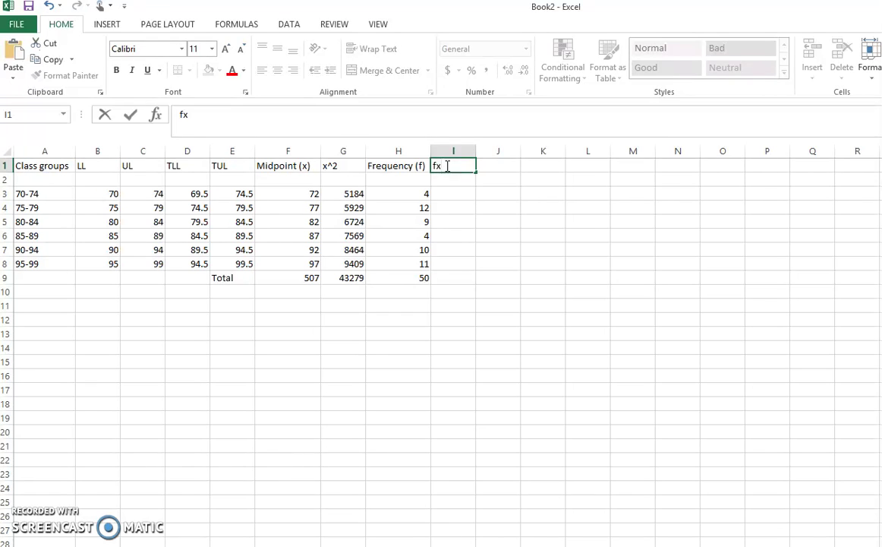
{"action": "left_click", "coordinate": [449, 167]}
Multiply the first class's frequency by its midpoint in I3 with the formula =H3*F3
{"action": "left_click", "coordinate": [442, 195]}
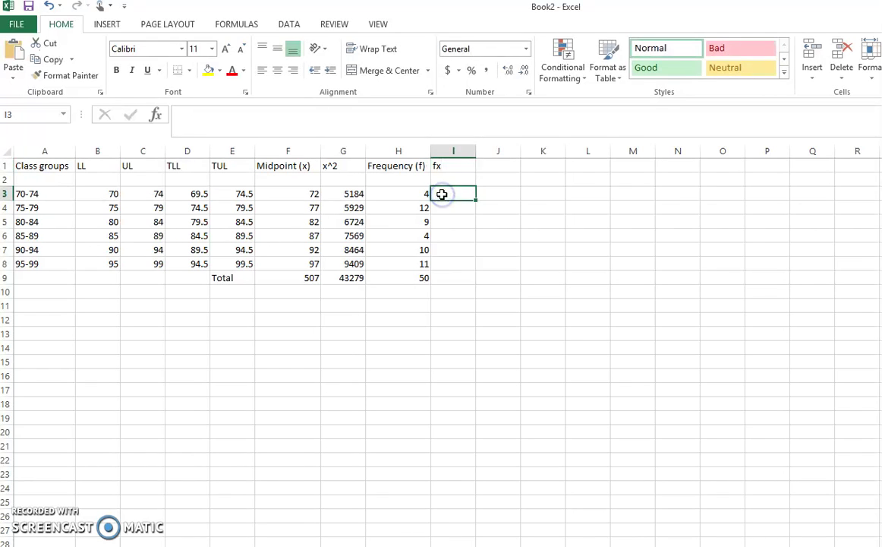
{"action": "type", "text": "="}
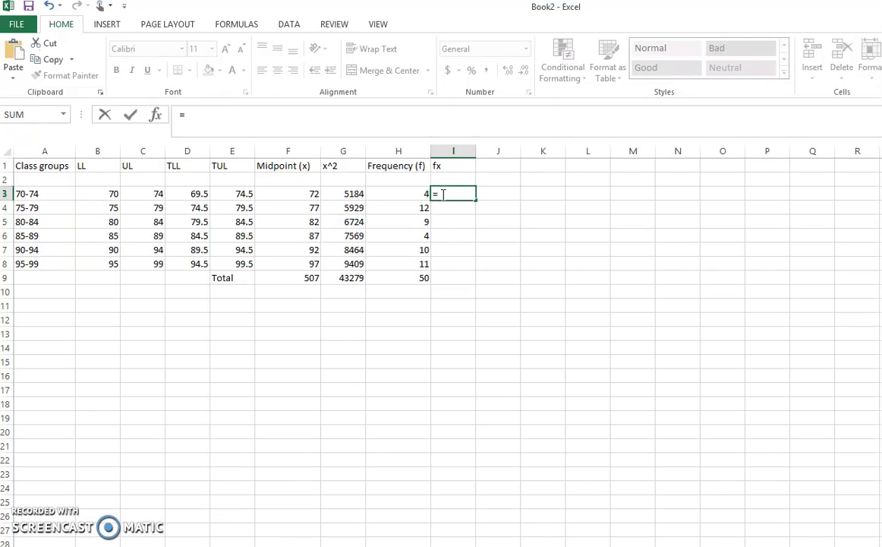
{"action": "key", "text": "Left"}
{"action": "key", "text": "Left"}
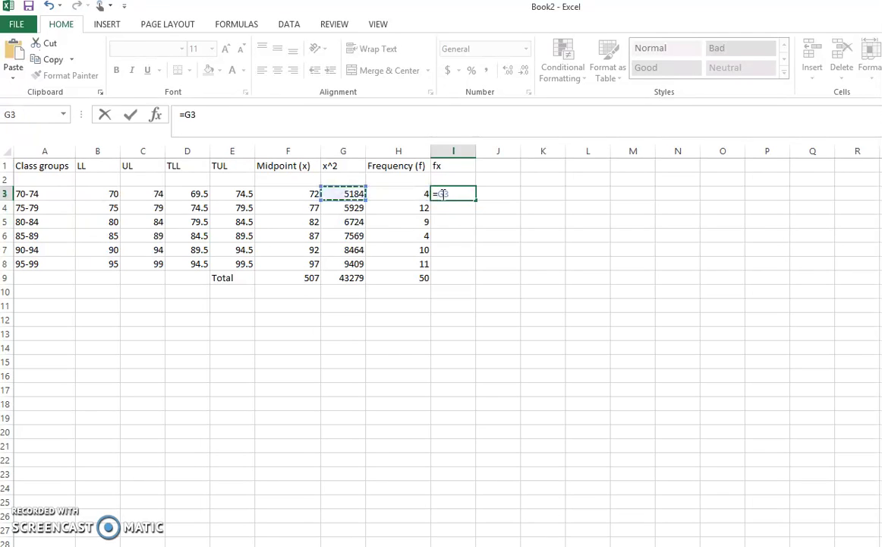
{"action": "key", "text": "Right"}
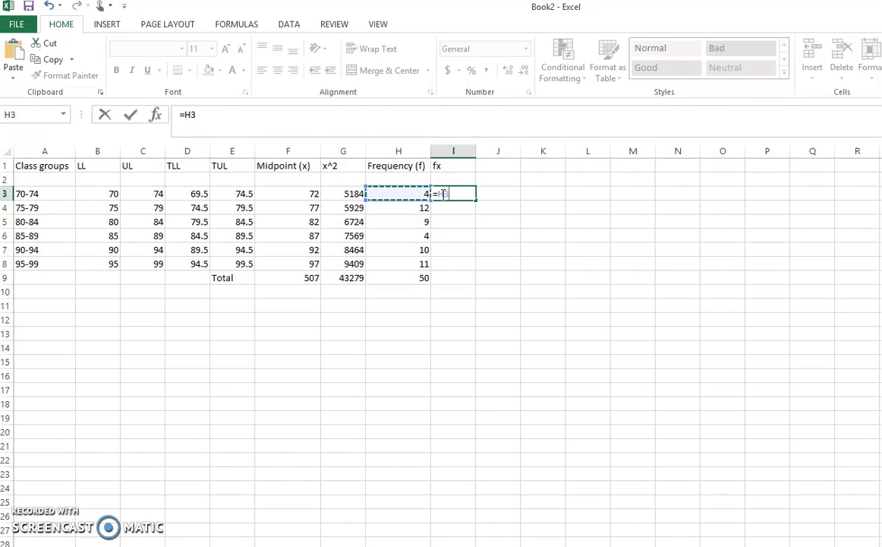
{"action": "type", "text": "*"}
{"action": "key", "text": "Left"}
{"action": "key", "text": "Left"}
{"action": "key", "text": "Left"}
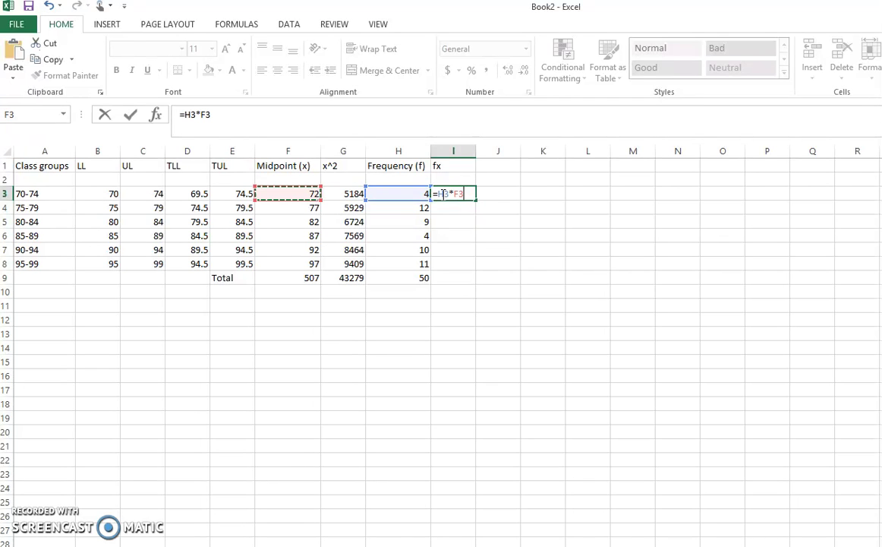
{"action": "key", "text": "Return"}
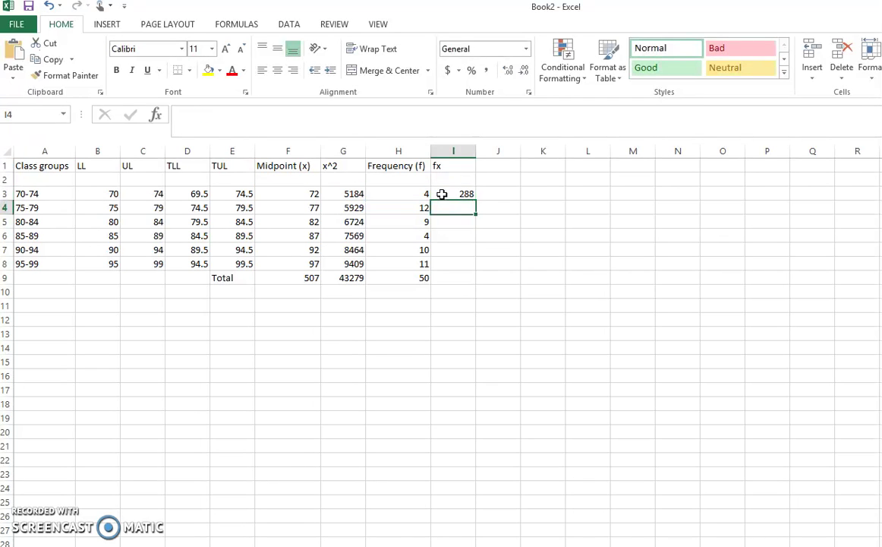
Fill the fx formula from I3 down to I8 and total the column in I9 with =SUM(I3:I8)
{"action": "left_click", "coordinate": [456, 194]}
{"action": "left_click_drag", "start_coordinate": [474, 199], "coordinate": [473, 269]}
{"action": "left_click", "coordinate": [449, 279]}
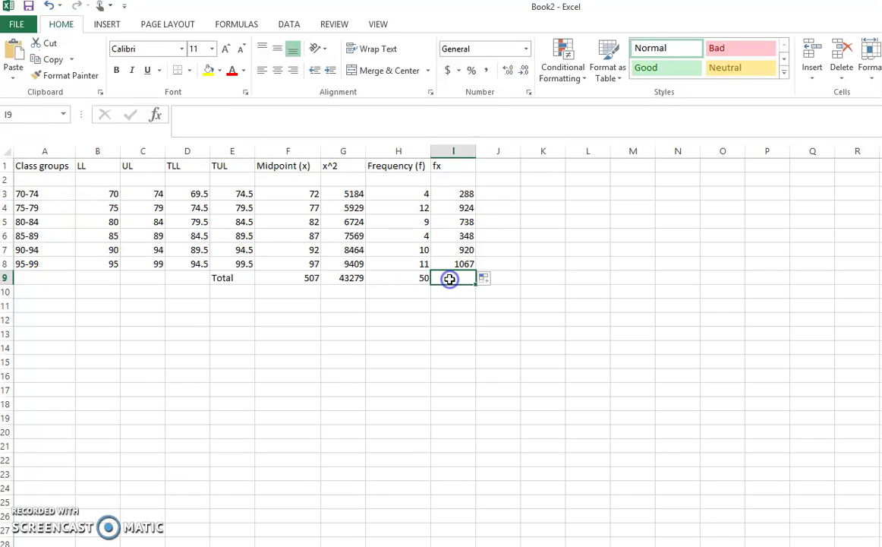
{"action": "key", "text": "alt+equal"}
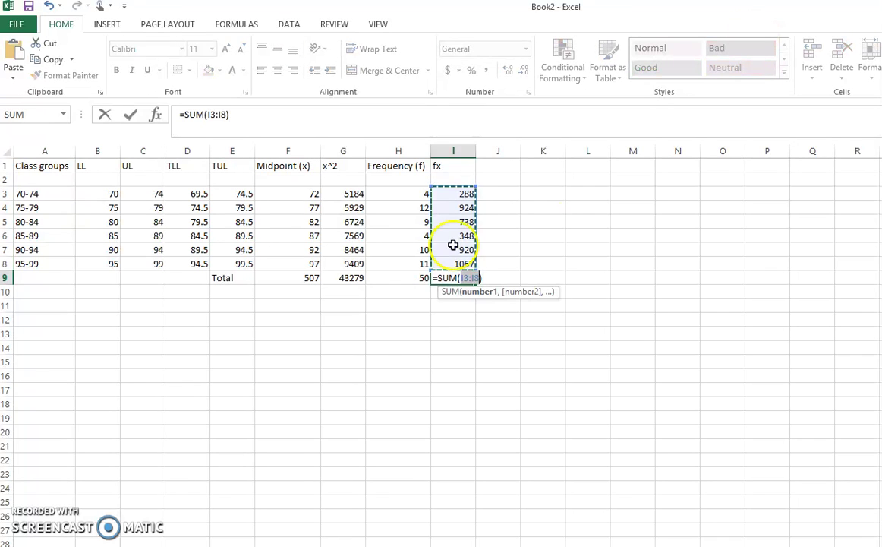
{"action": "key", "text": "Return"}
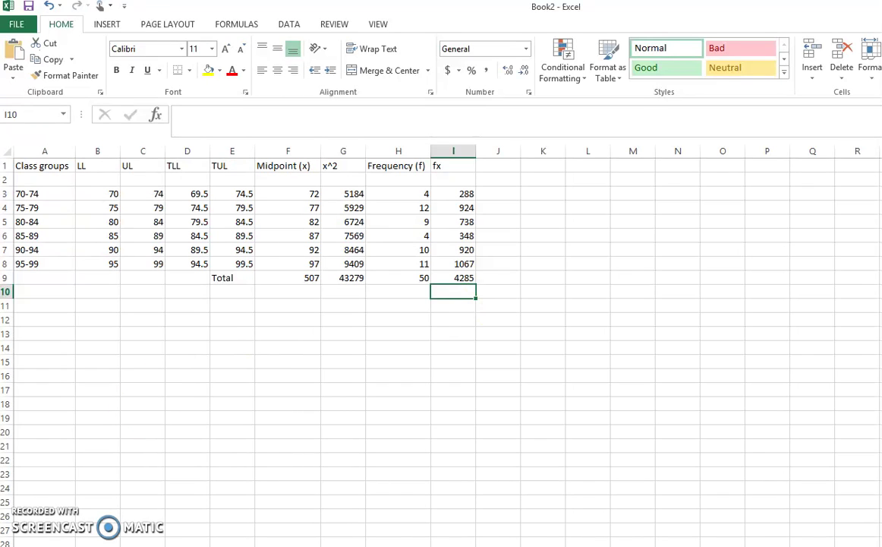
Enter the heading "cf" in J1 and start the cumulative frequency in J3 with the formula =H3
{"action": "left_click", "coordinate": [502, 165]}
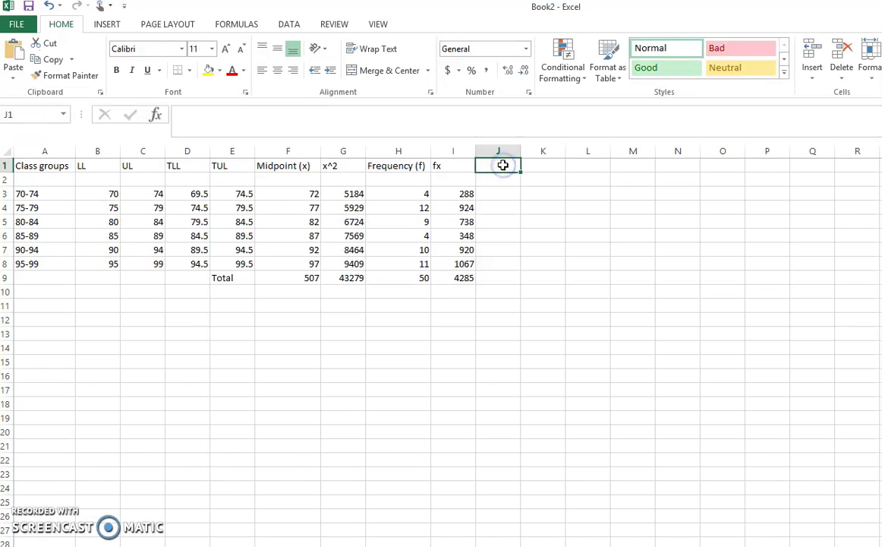
{"action": "type", "text": "cf"}
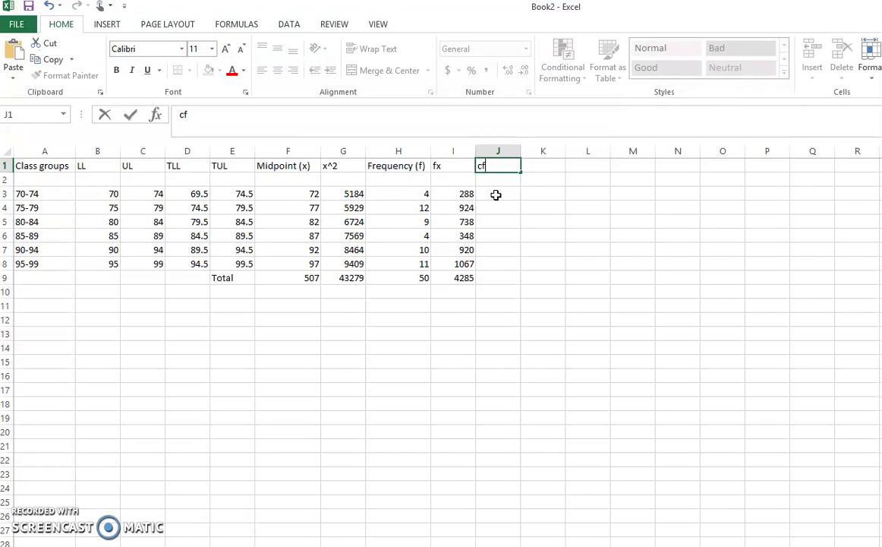
{"action": "left_click", "coordinate": [496, 196]}
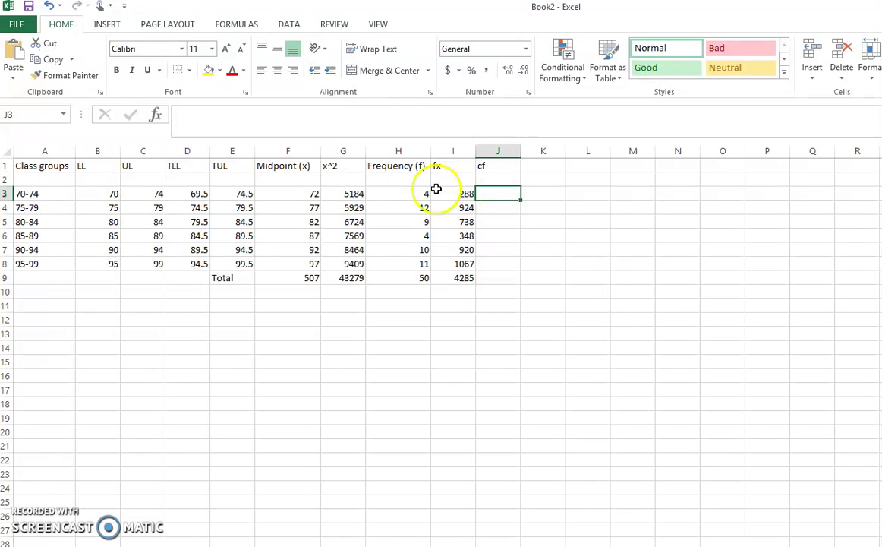
{"action": "type", "text": "="}
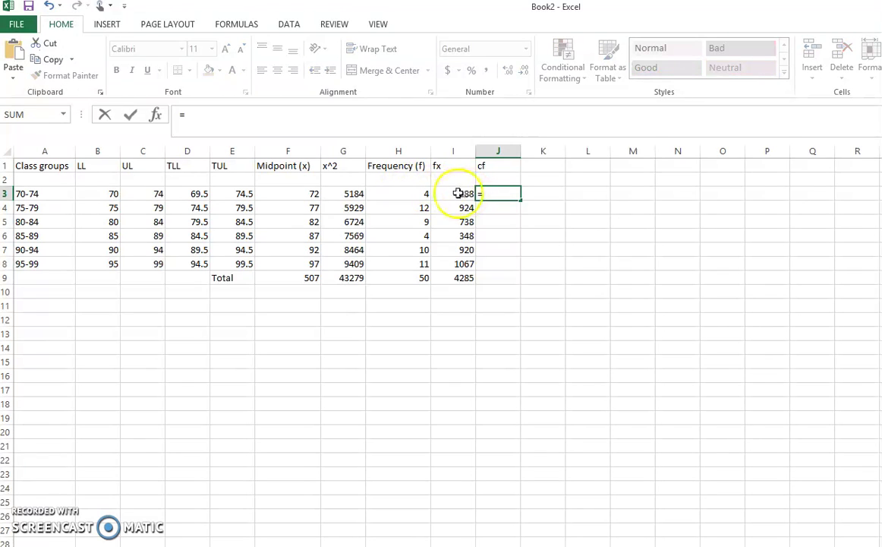
{"action": "left_click", "coordinate": [414, 193]}
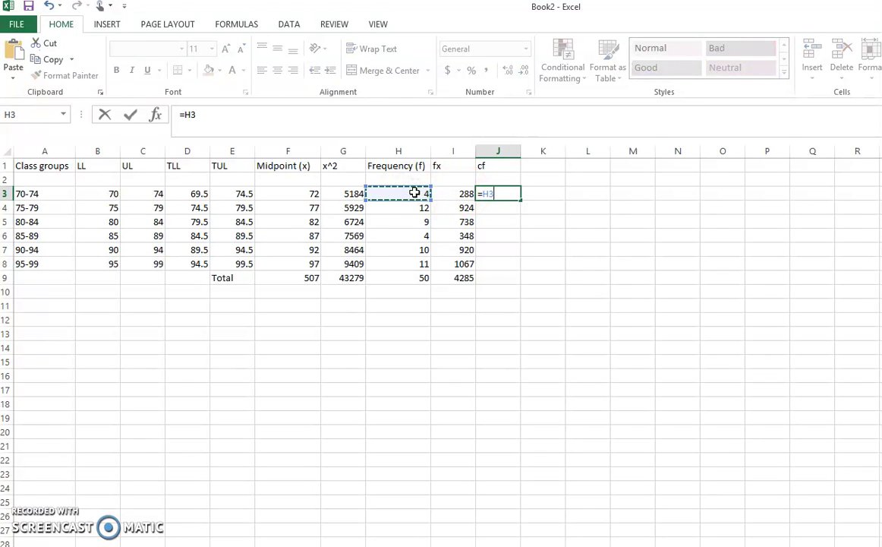
{"action": "key", "text": "Return"}
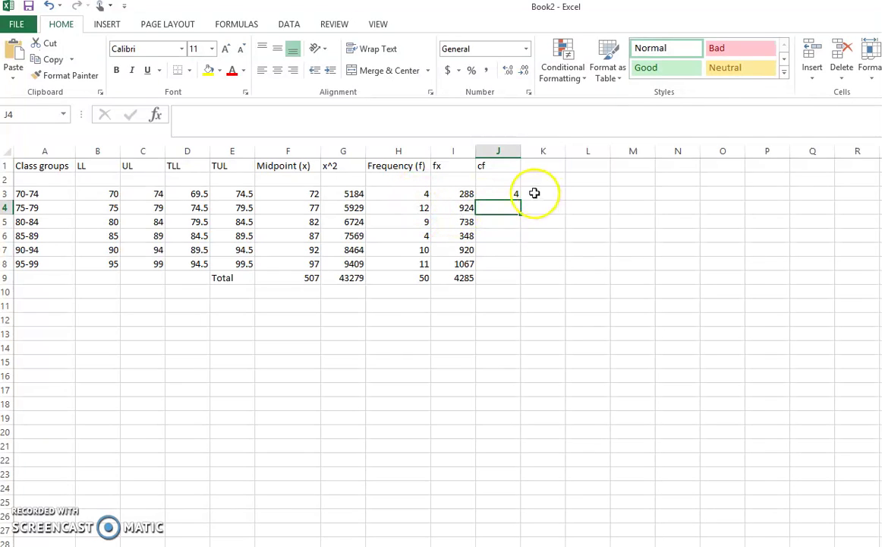
Add the 75-79 group's frequency to the preceding cumulative frequency in J4 with the formula =J3+H4
{"action": "left_click", "coordinate": [496, 193]}
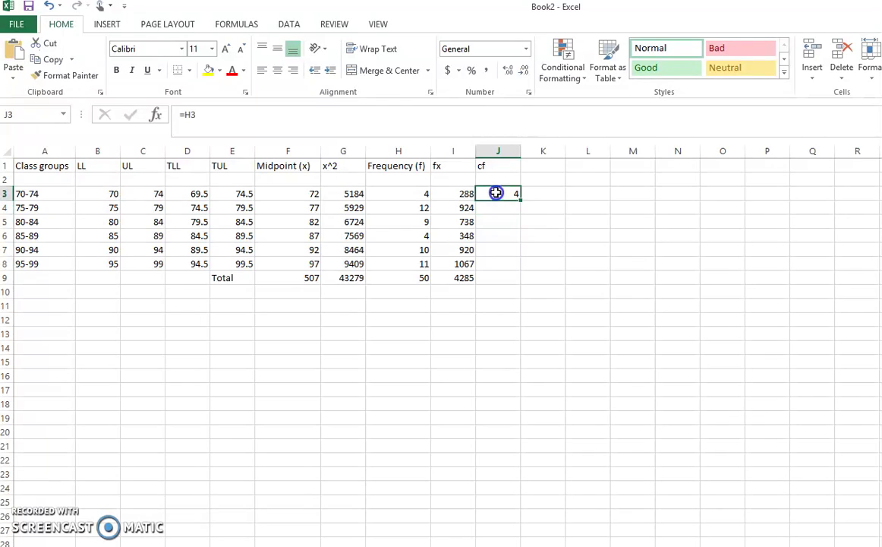
{"action": "left_click", "coordinate": [414, 208]}
{"action": "left_click", "coordinate": [497, 209]}
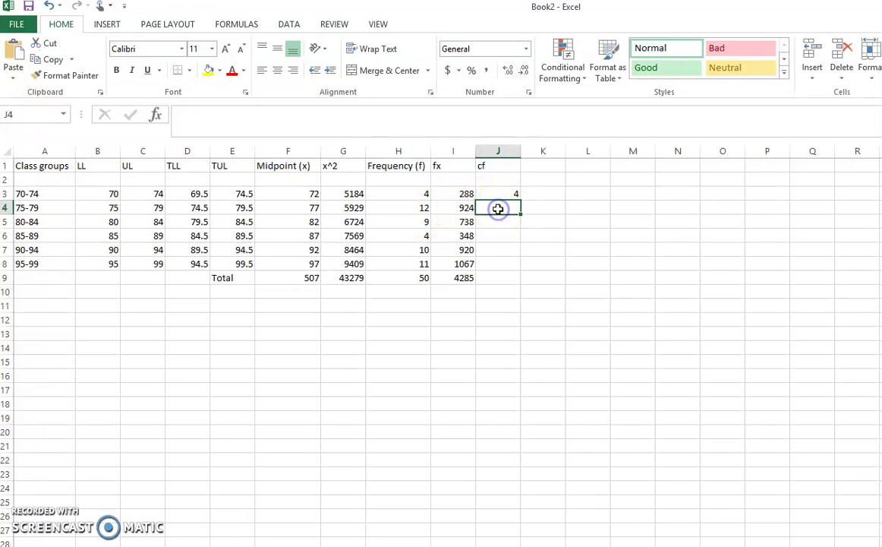
{"action": "type", "text": "="}
{"action": "key", "text": "Up"}
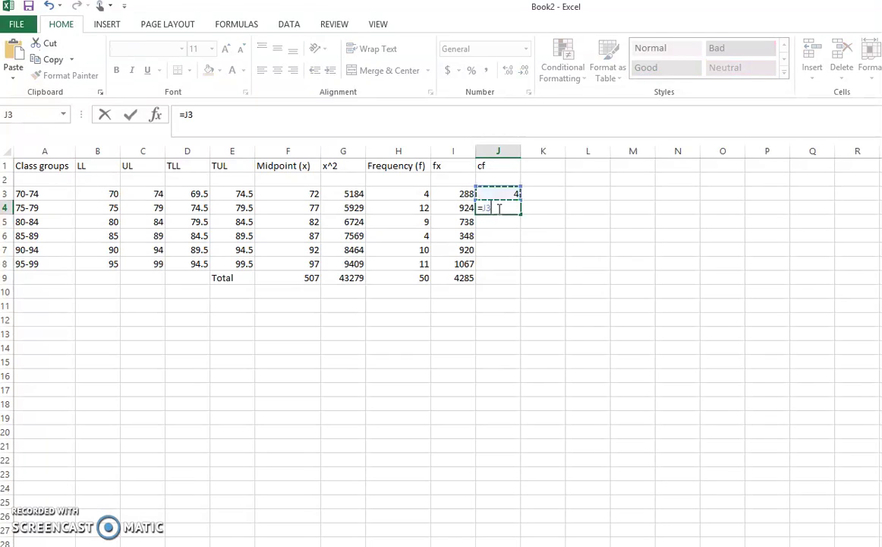
{"action": "type", "text": "+"}
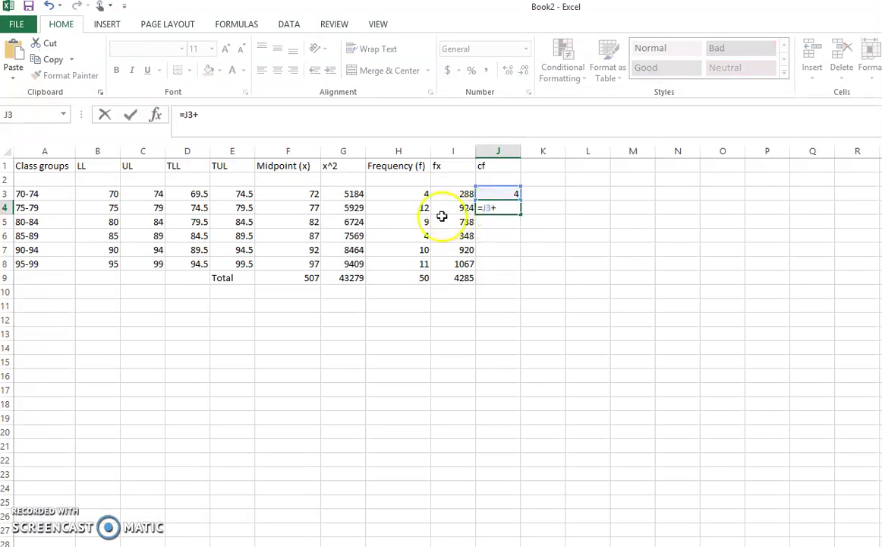
{"action": "left_click", "coordinate": [409, 208]}
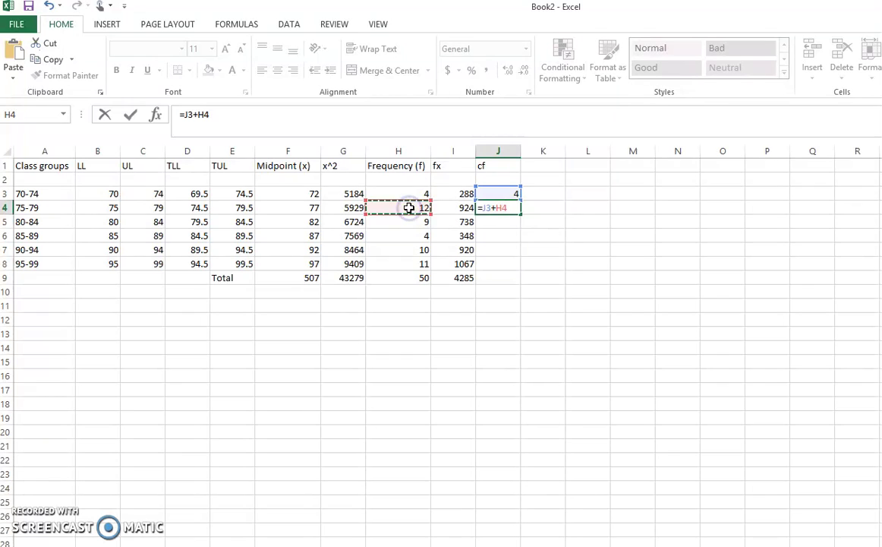
{"action": "left_click", "coordinate": [500, 223]}
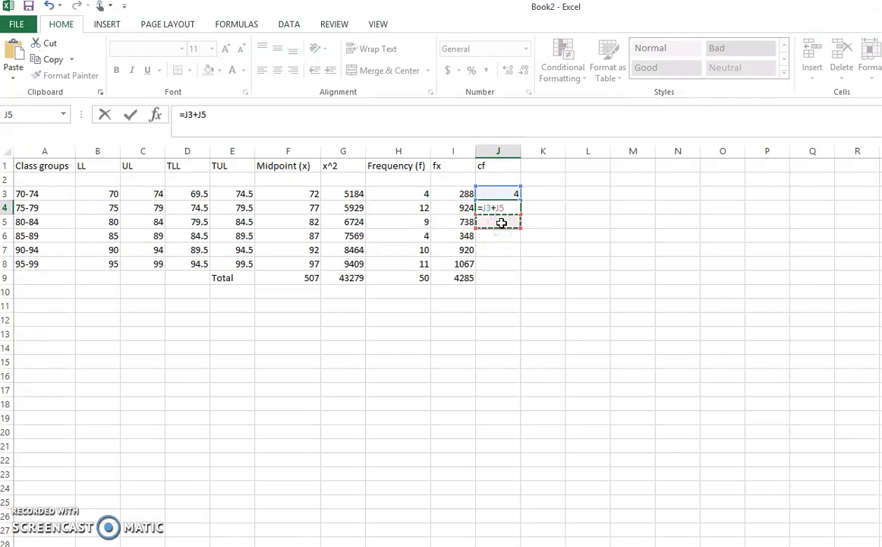
{"action": "left_click", "coordinate": [418, 210]}
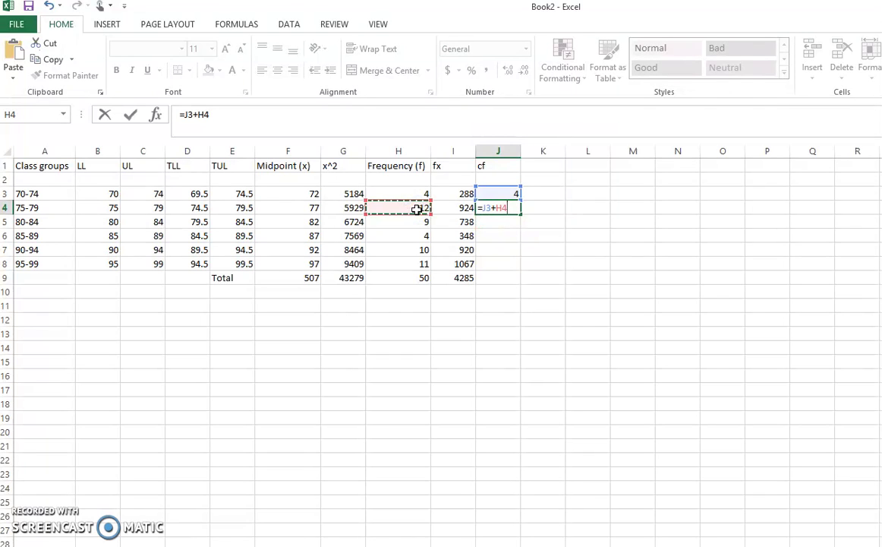
{"action": "key", "text": "Return"}
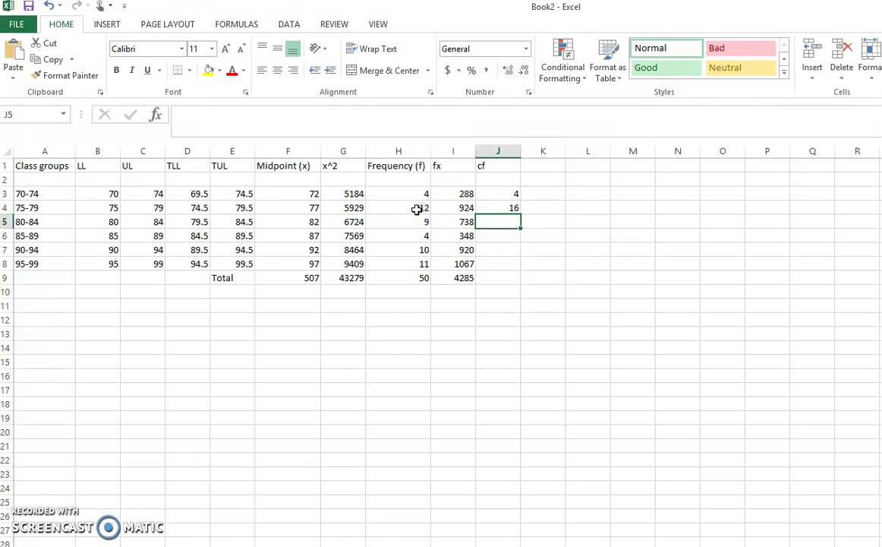
Fill the cumulative-frequency formula from J4 down to J8
{"action": "left_click", "coordinate": [502, 207]}
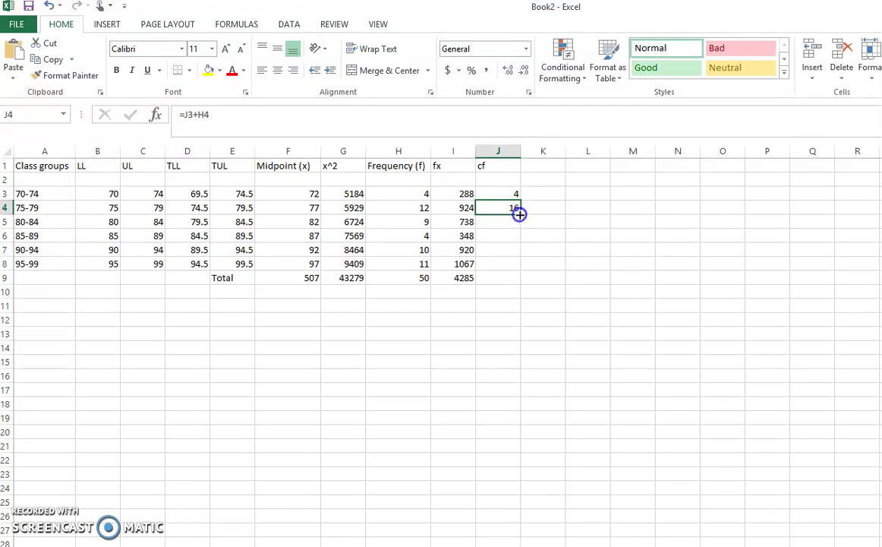
{"action": "left_click_drag", "start_coordinate": [519, 214], "coordinate": [516, 267]}
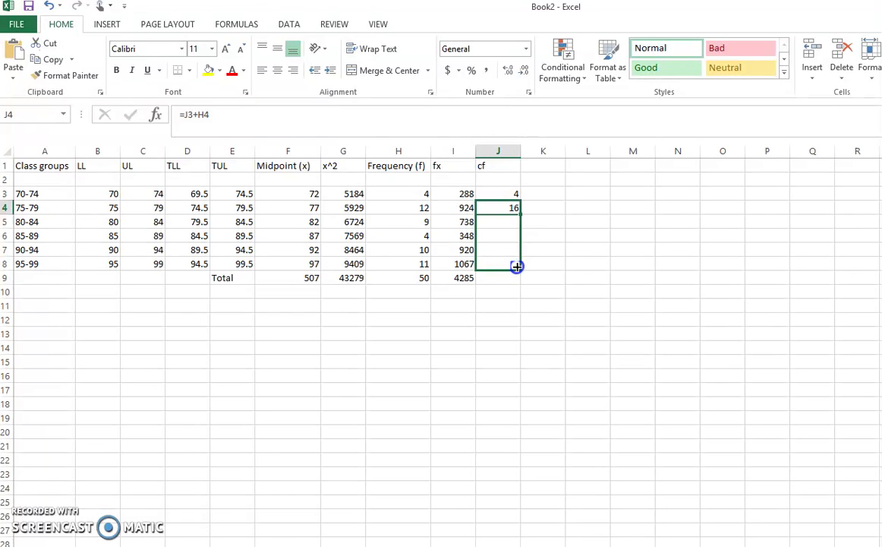
{"action": "left_click_drag", "start_coordinate": [516, 267], "coordinate": [517, 266]}
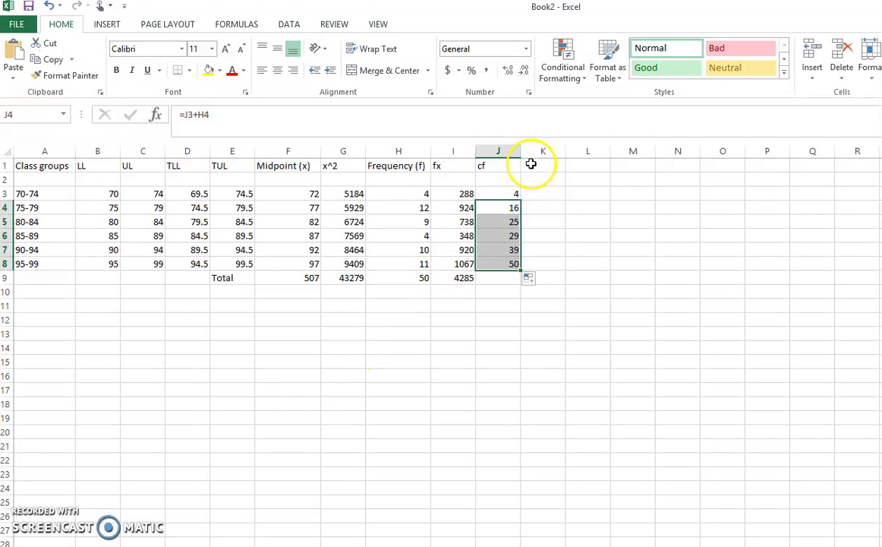
Enter the heading "%cf" in K1 and calculate the first cumulative percentage in K3 with =J3/J8*100
{"action": "left_click", "coordinate": [530, 164]}
{"action": "type", "text": "%cf"}
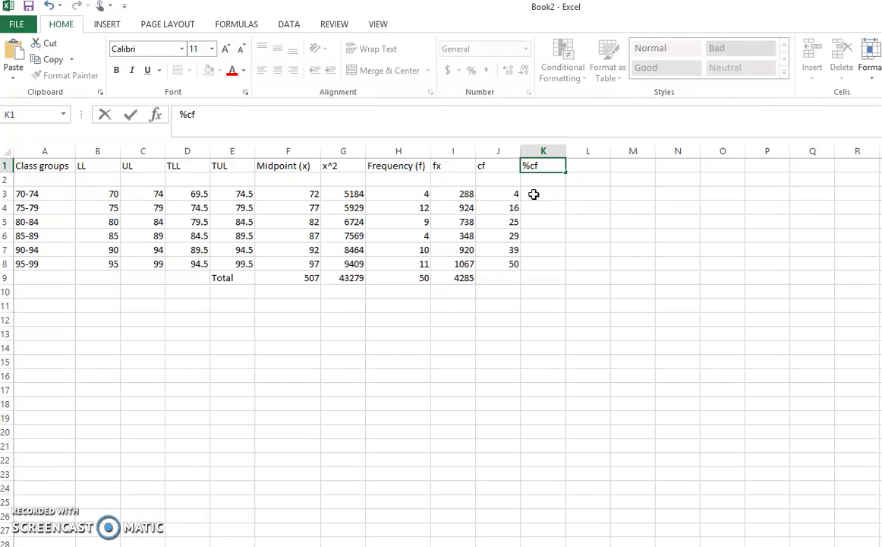
{"action": "left_click", "coordinate": [533, 194]}
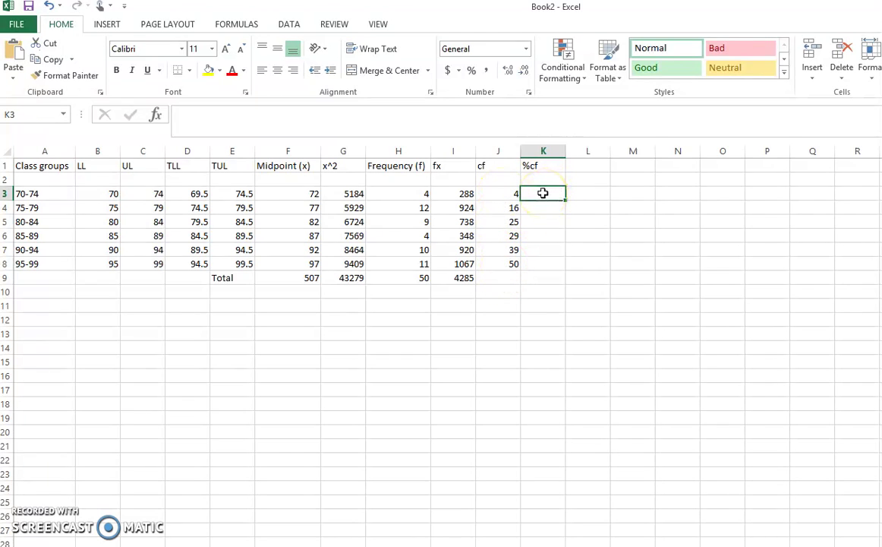
{"action": "type", "text": "="}
{"action": "key", "text": "Left"}
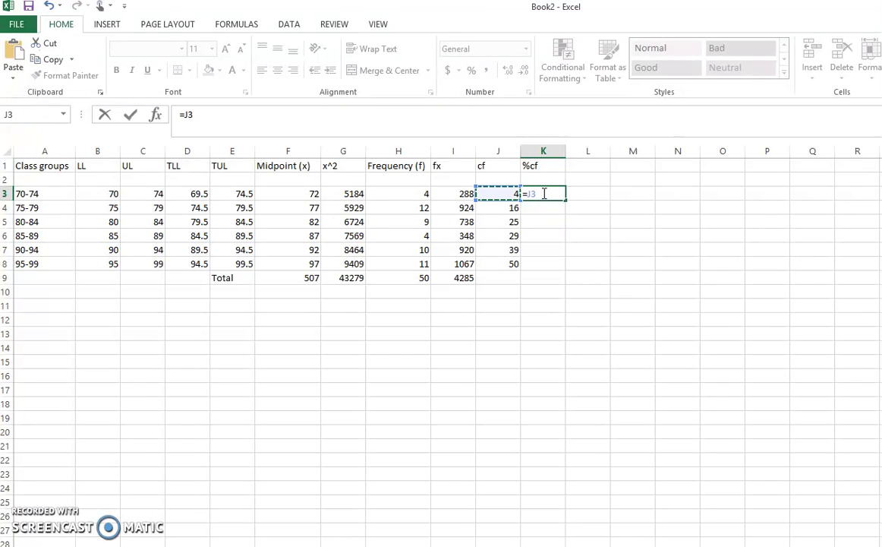
{"action": "type", "text": "/"}
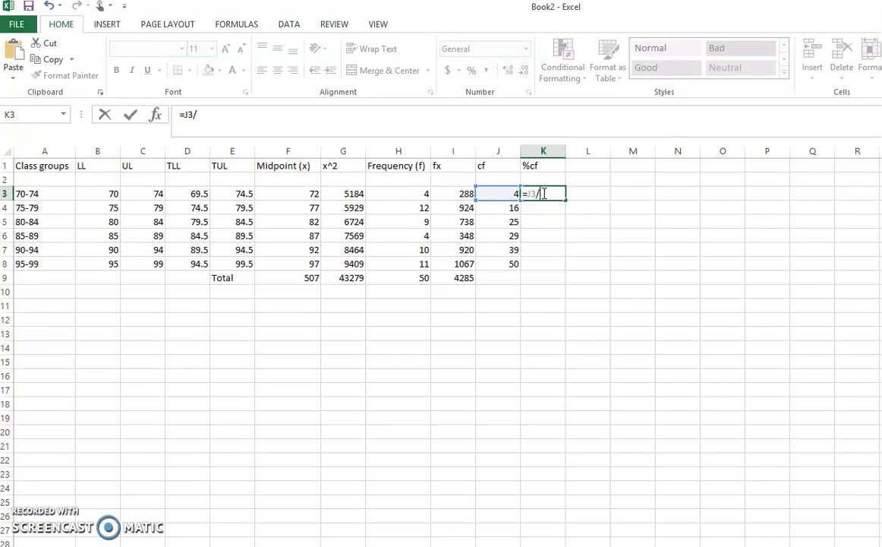
{"action": "left_click", "coordinate": [510, 264]}
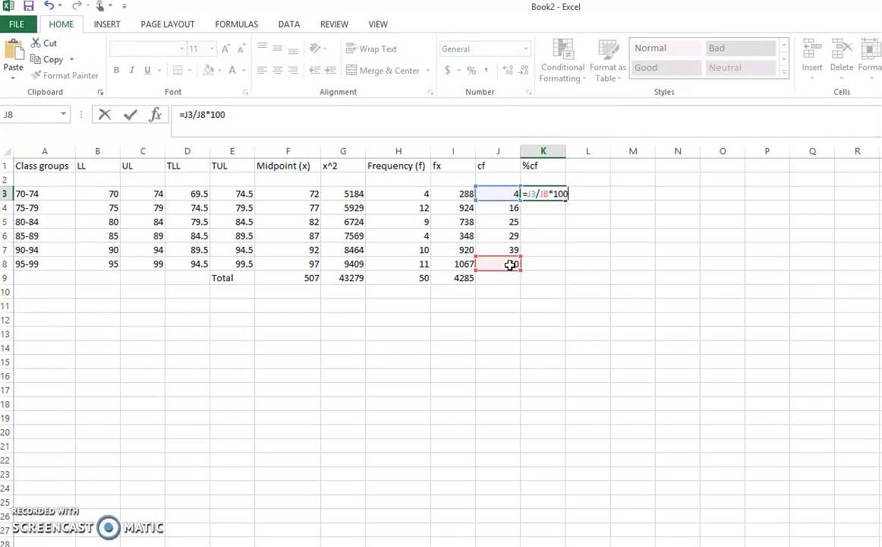
{"action": "key", "text": "Return"}
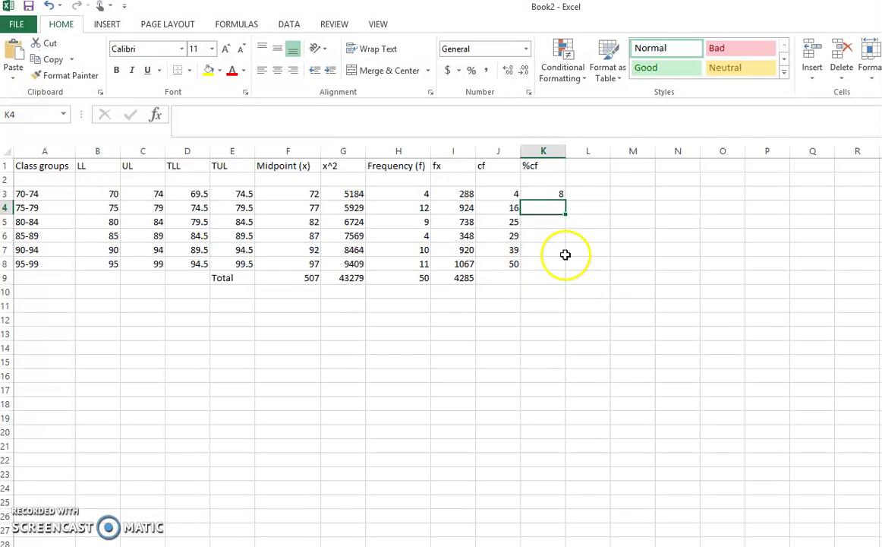
{"action": "left_click", "coordinate": [540, 195]}
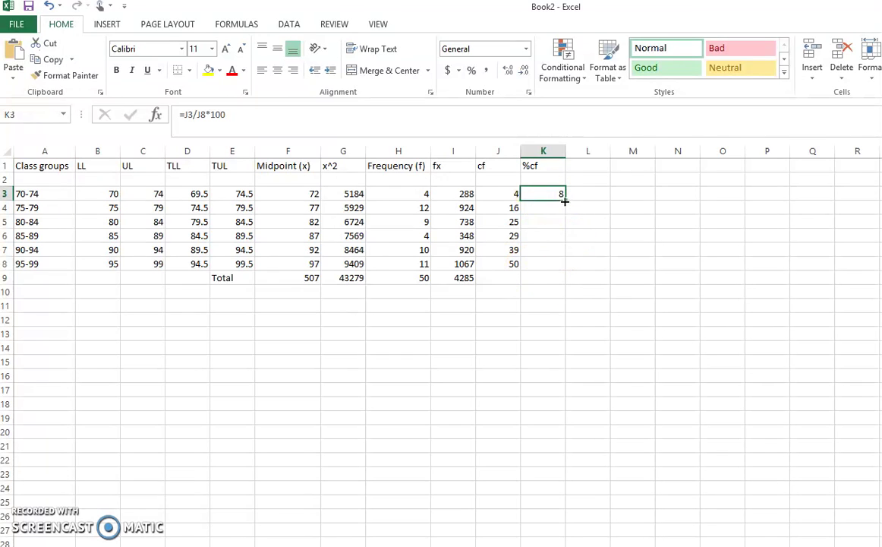
Try to fill the cumulative-percentage formula from K3 down to K8, and check the copied formula in K4
{"action": "left_click_drag", "start_coordinate": [566, 199], "coordinate": [563, 262]}
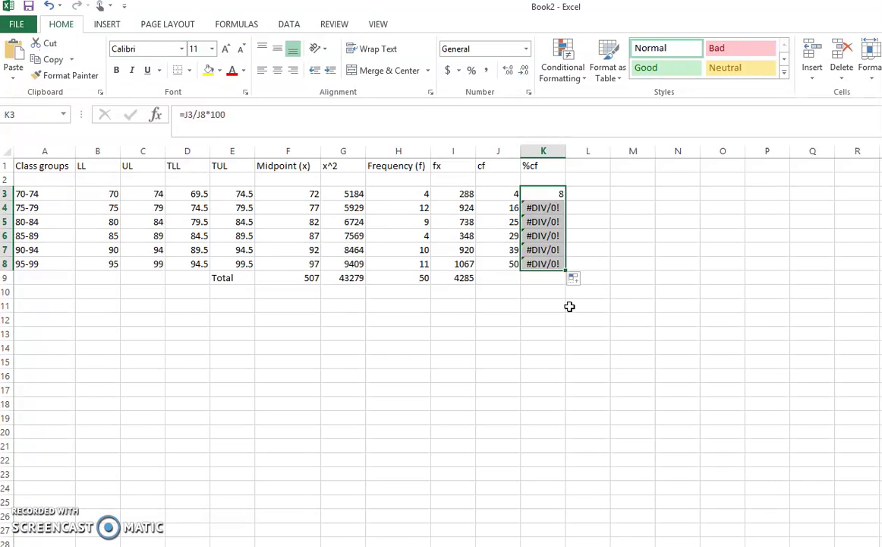
{"action": "left_click_drag", "start_coordinate": [570, 306], "coordinate": [581, 245]}
{"action": "left_click", "coordinate": [539, 207]}
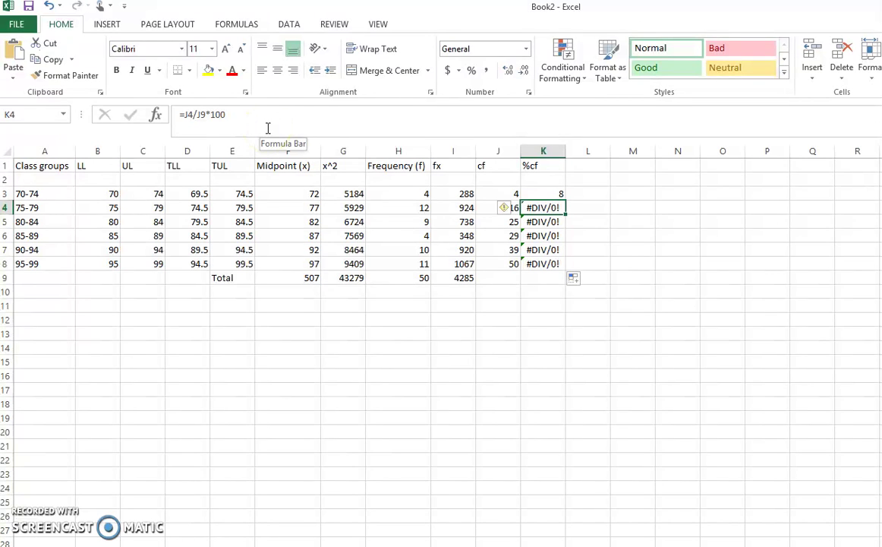
Make the J8 reference in K3 absolute with =J3/$J$8*100 and fill the formula down to K8
{"action": "left_click", "coordinate": [552, 195]}
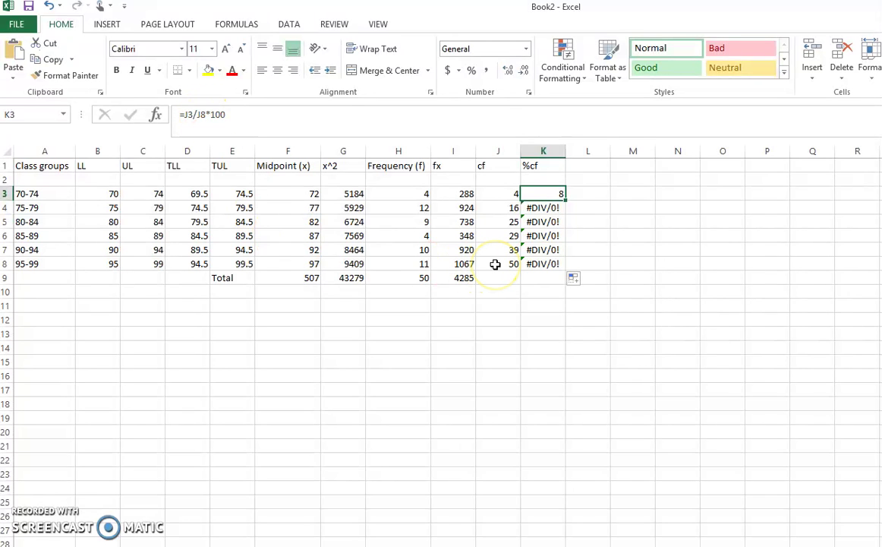
{"action": "left_click", "coordinate": [197, 115]}
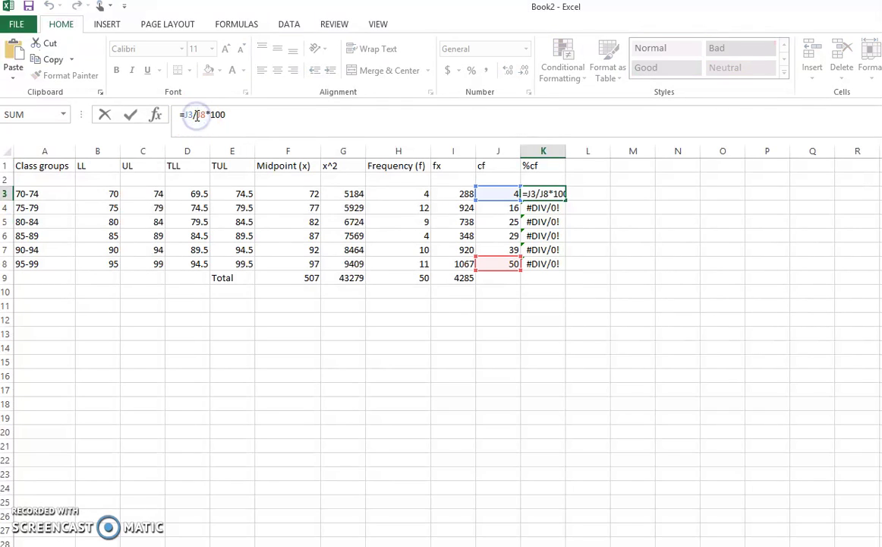
{"action": "type", "text": "$J$"}
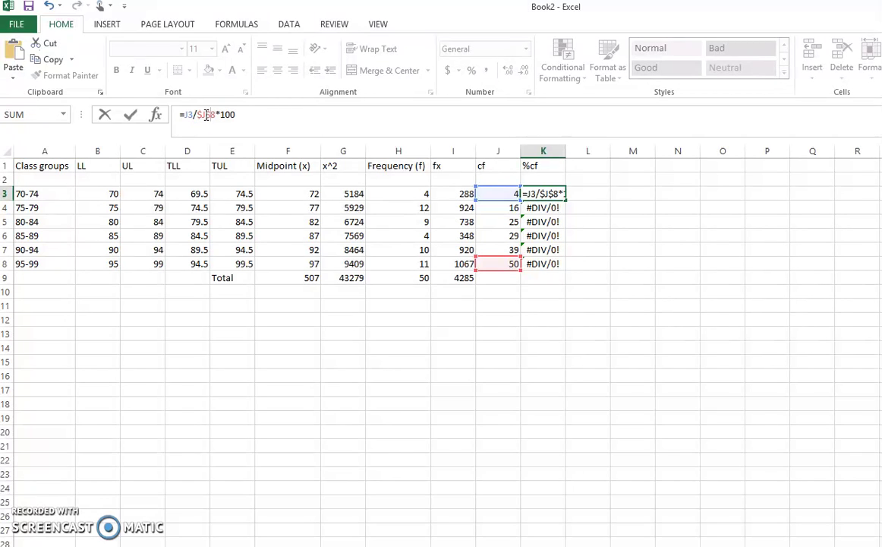
{"action": "left_click", "coordinate": [261, 114]}
{"action": "key", "text": "Return"}
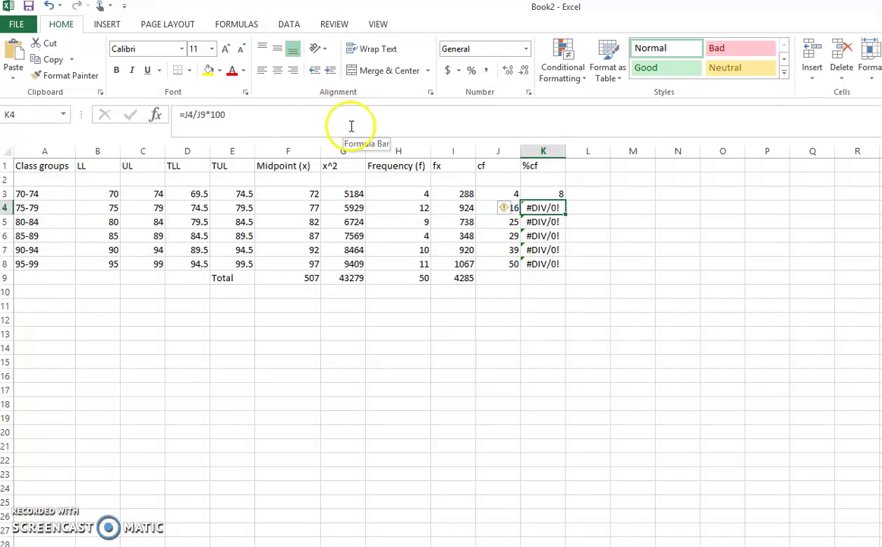
{"action": "left_click", "coordinate": [541, 192]}
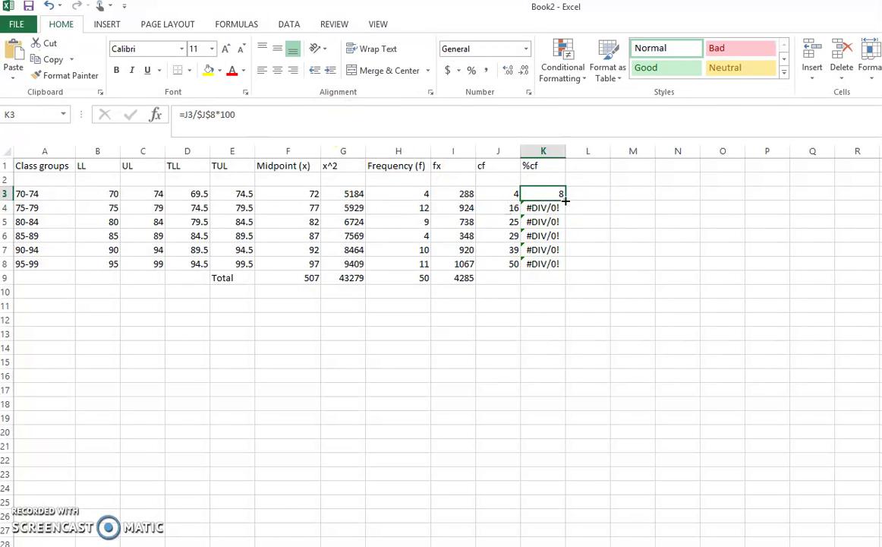
{"action": "left_click_drag", "start_coordinate": [565, 199], "coordinate": [566, 268]}
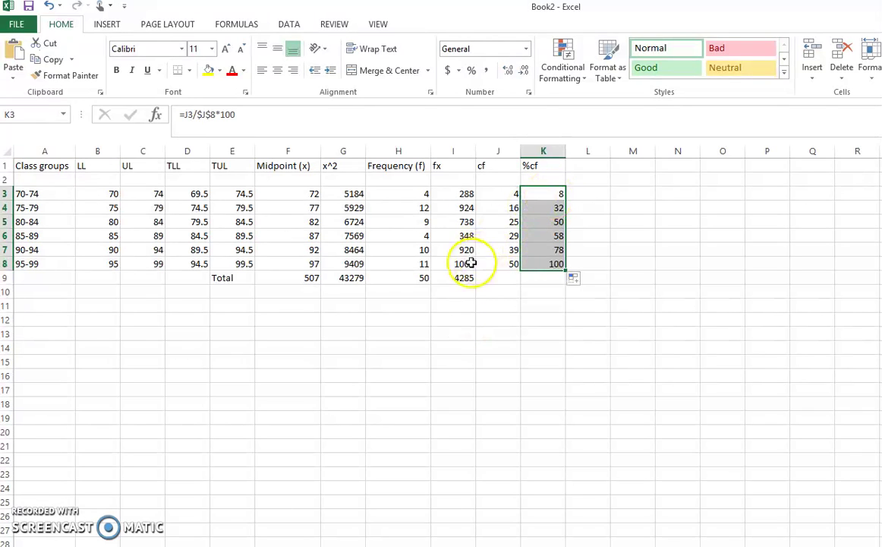
Change the K3 formula to divide by the total frequency, =J3/$H$9*100, and fill it down to K8
{"action": "left_click", "coordinate": [408, 278]}
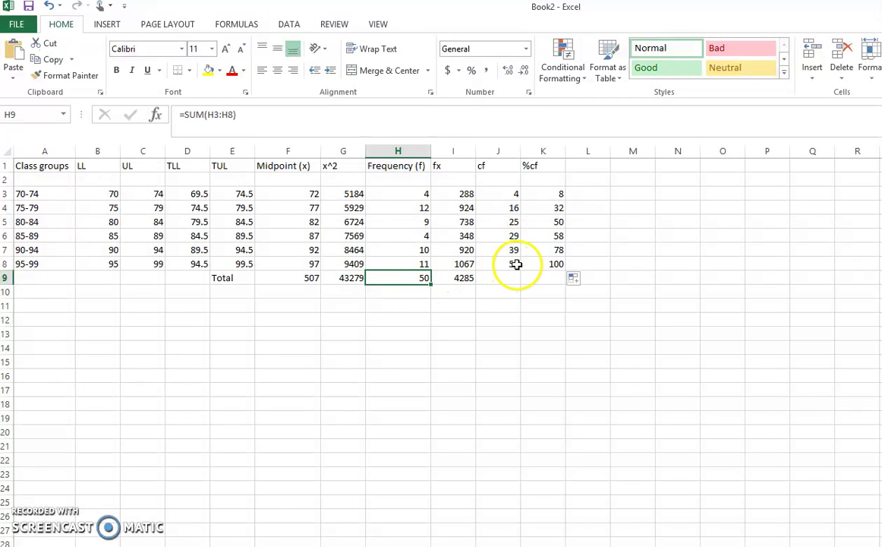
{"action": "left_click", "coordinate": [555, 193]}
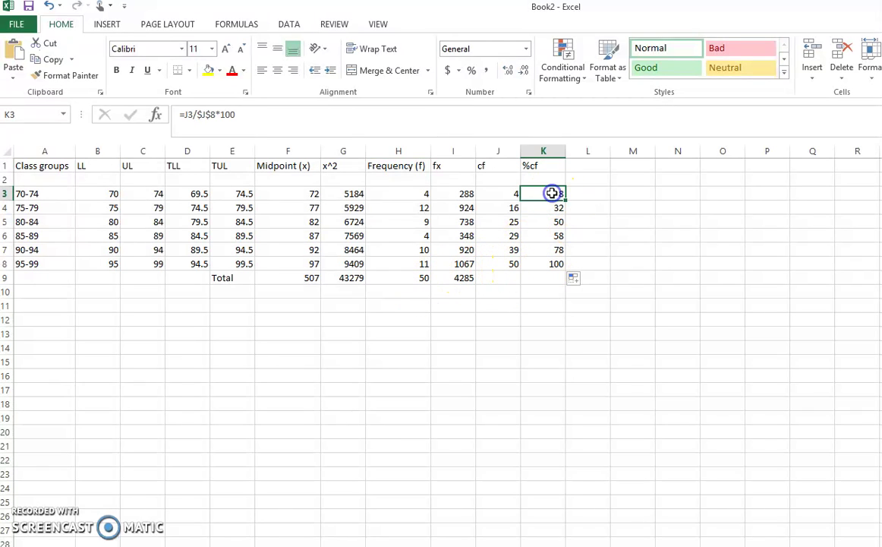
{"action": "left_click", "coordinate": [414, 278]}
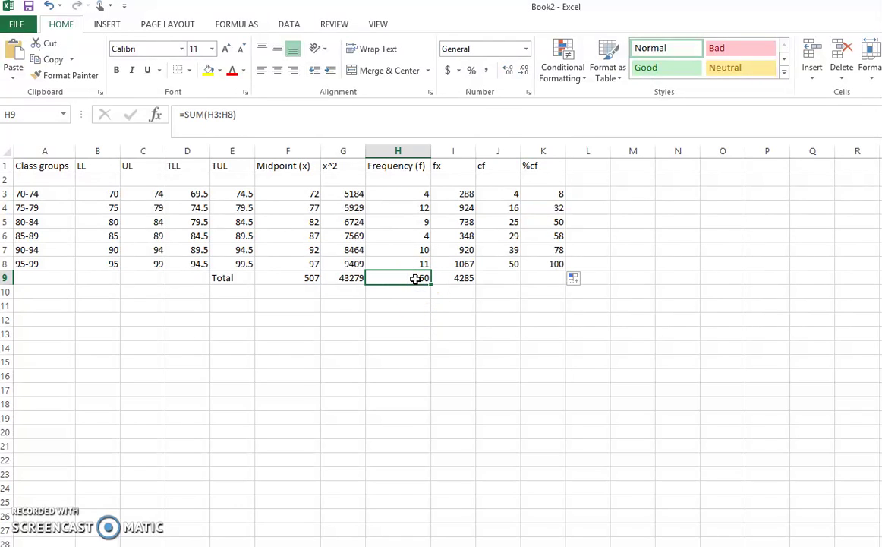
{"action": "left_click", "coordinate": [534, 194]}
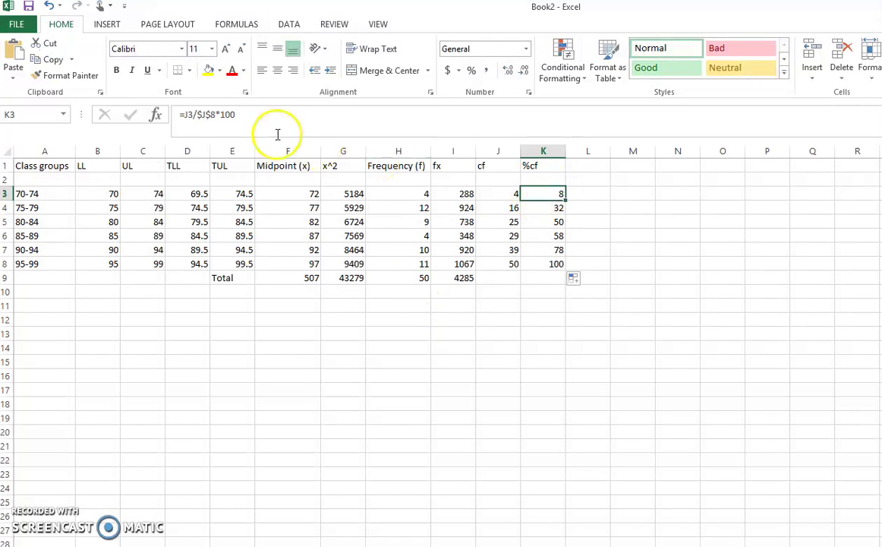
{"action": "left_click", "coordinate": [207, 114]}
{"action": "key", "text": "BackSpace"}
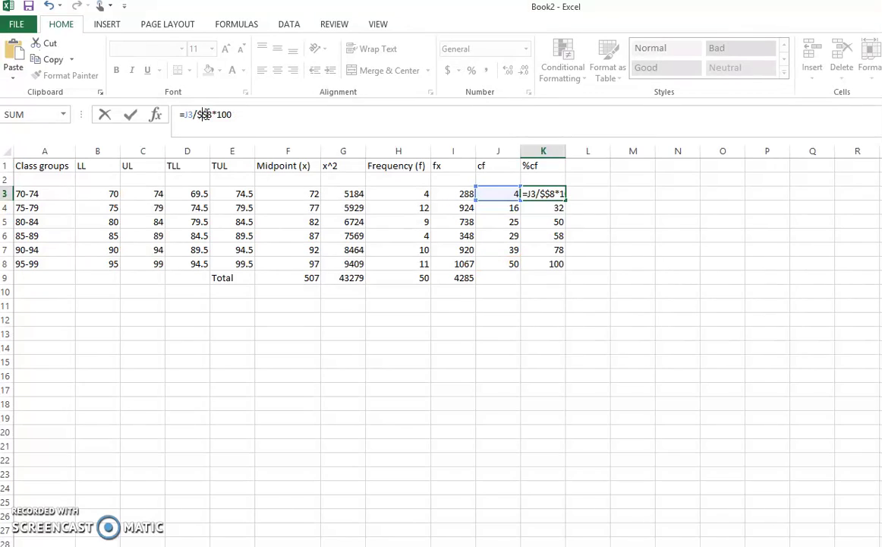
{"action": "type", "text": "h"}
{"action": "left_click", "coordinate": [209, 114]}
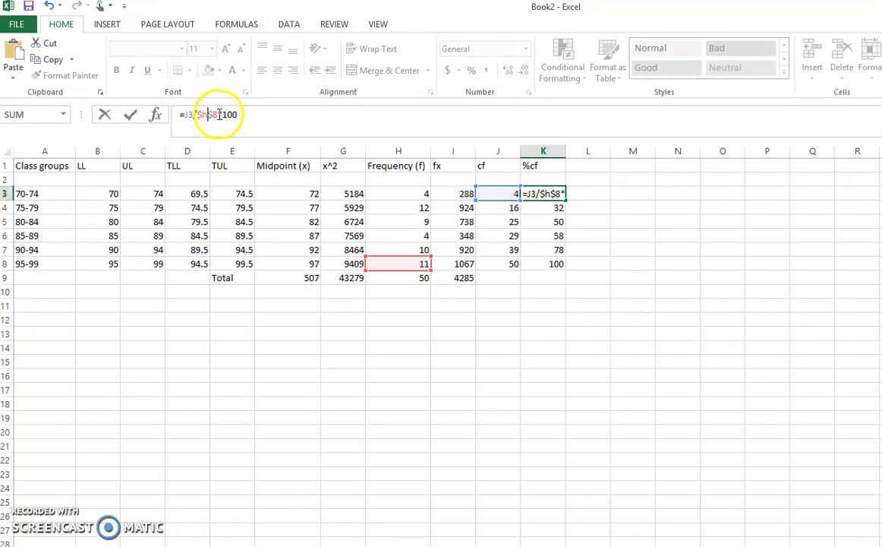
{"action": "key", "text": "BackSpace"}
{"action": "type", "text": "9"}
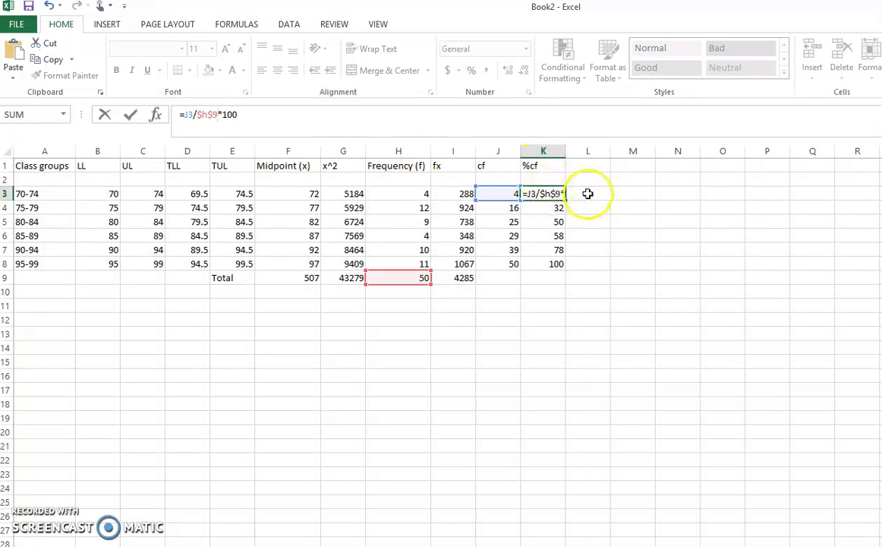
{"action": "key", "text": "Return"}
{"action": "left_click", "coordinate": [558, 193]}
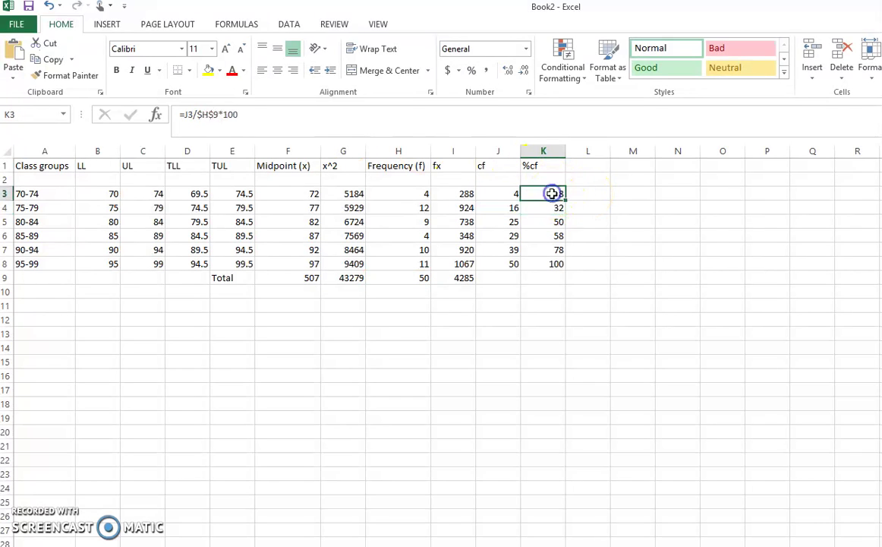
{"action": "left_click_drag", "start_coordinate": [565, 200], "coordinate": [568, 268]}
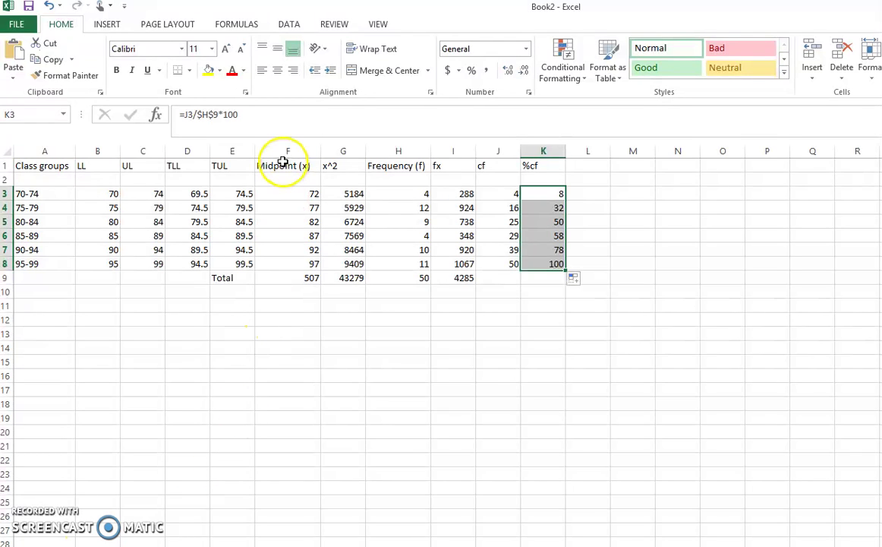
Insert a 2-D clustered column chart from the Midpoint (x) cells F1:F8 and the Frequency (f) cells H1:H8
{"action": "left_click_drag", "start_coordinate": [279, 165], "coordinate": [286, 258]}
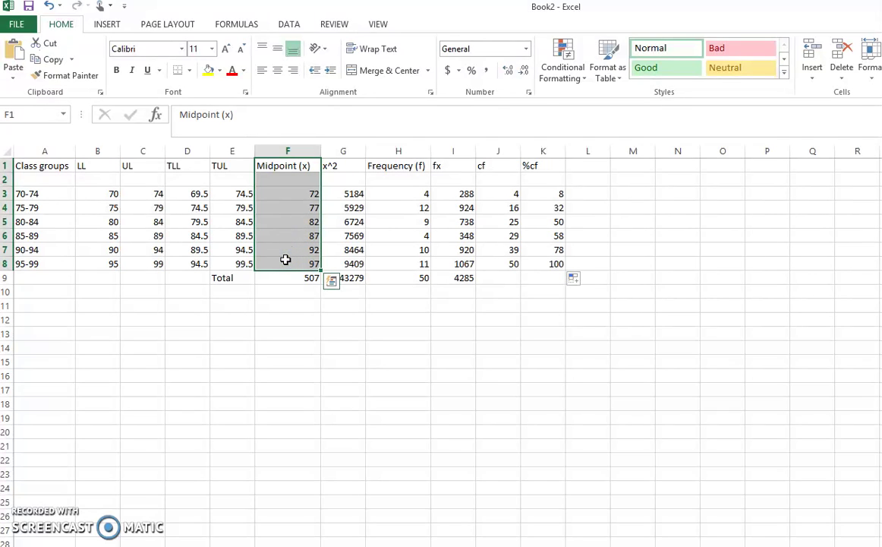
{"action": "left_click", "coordinate": [410, 173], "text": "ctrl"}
{"action": "left_click_drag", "start_coordinate": [411, 174], "coordinate": [416, 263]}
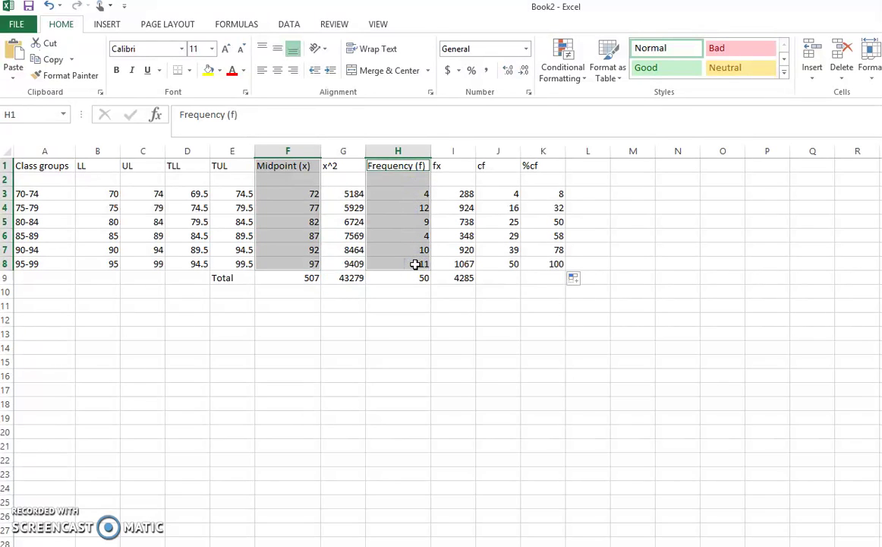
{"action": "left_click", "coordinate": [108, 28]}
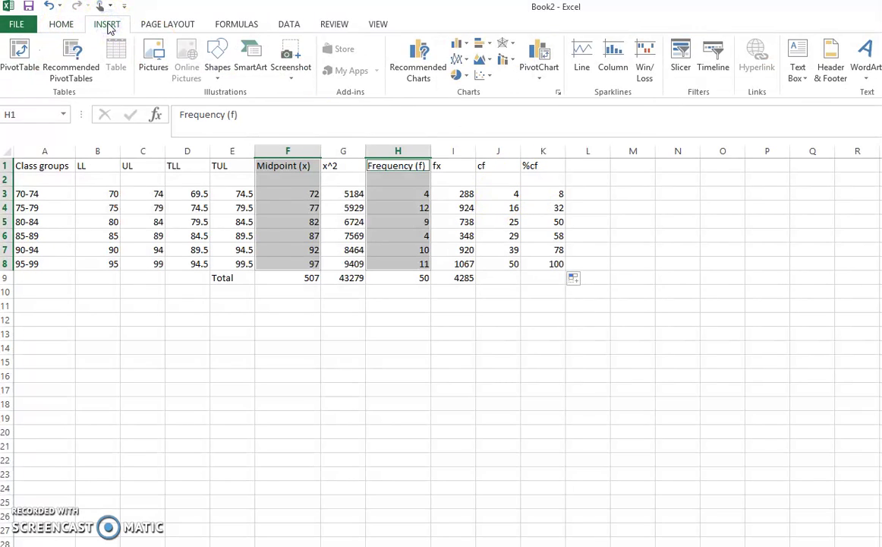
{"action": "left_click", "coordinate": [462, 47]}
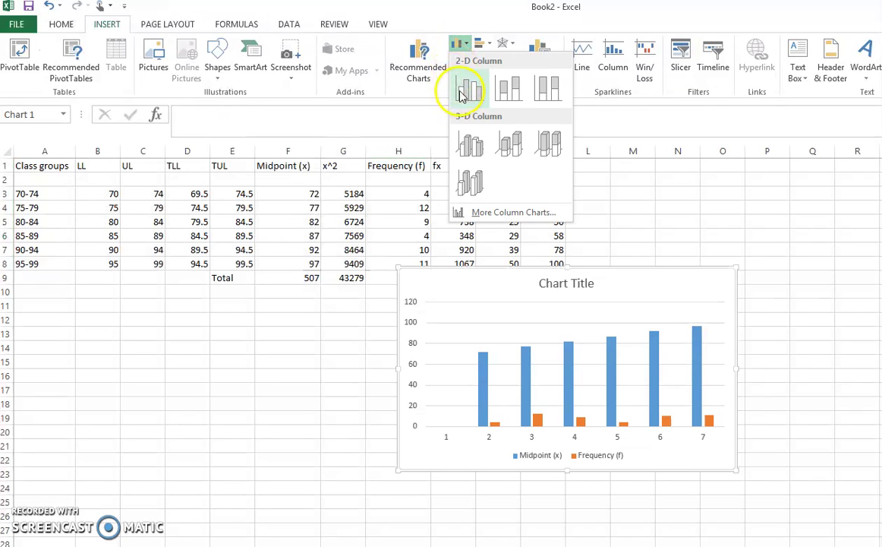
{"action": "left_click", "coordinate": [463, 92]}
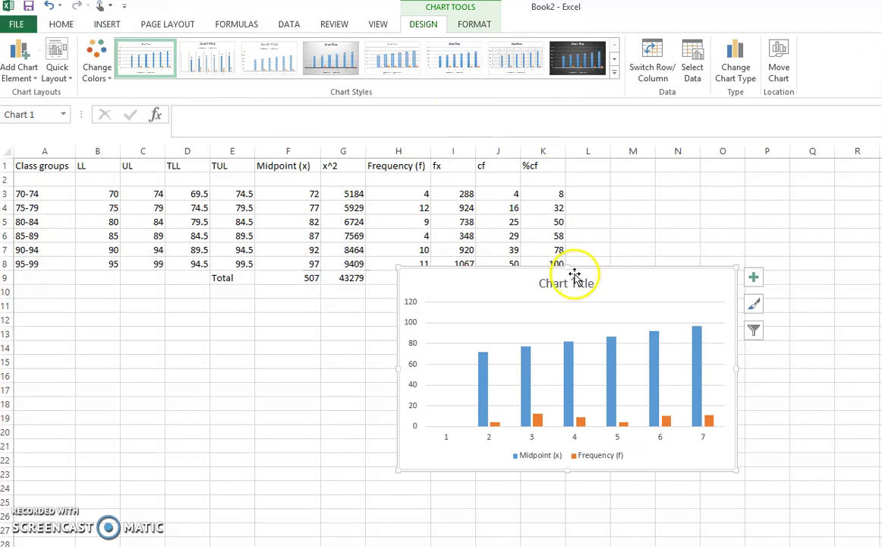
Move the column chart clear of the table so that it starts at about row 12
{"action": "left_click_drag", "start_coordinate": [568, 267], "coordinate": [512, 293]}
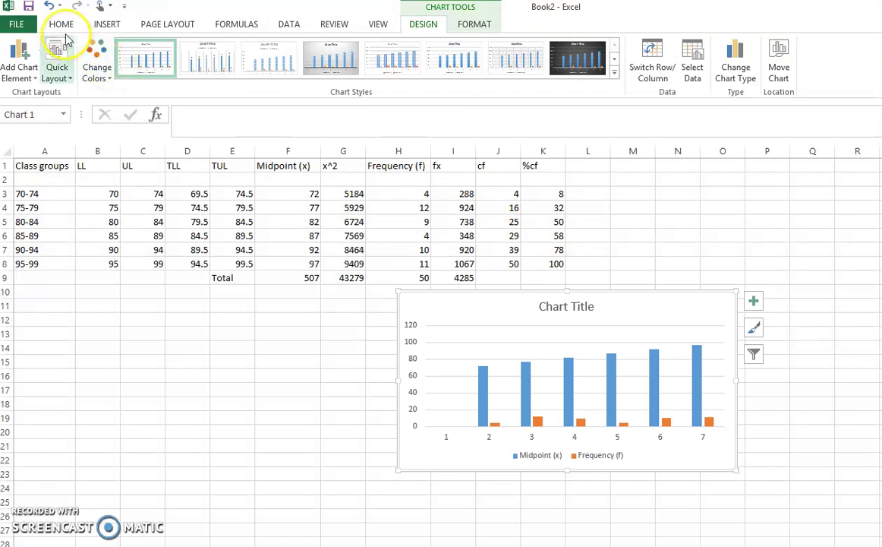
{"action": "left_click", "coordinate": [48, 7]}
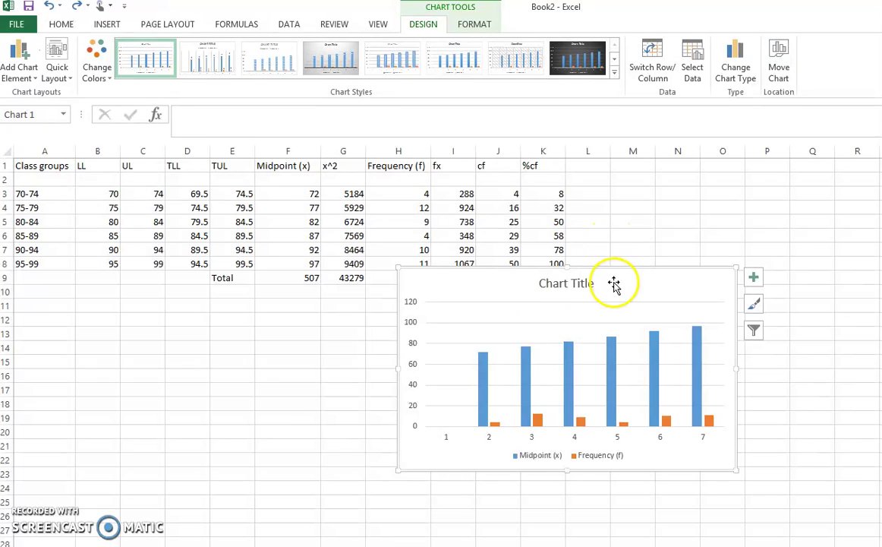
{"action": "left_click_drag", "start_coordinate": [612, 286], "coordinate": [521, 336]}
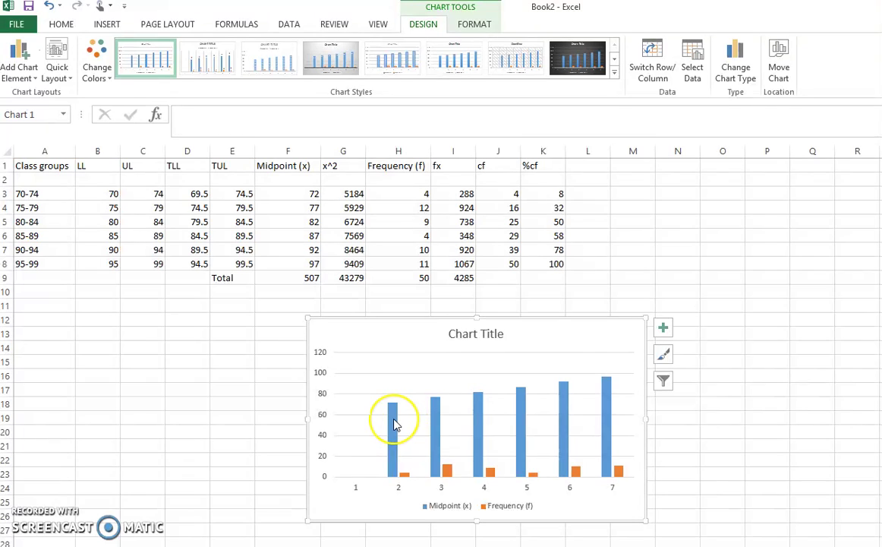
Delete the Midpoint (x) series and the Frequency (f) series from the chart
{"action": "mouse_move", "coordinate": [394, 424]}
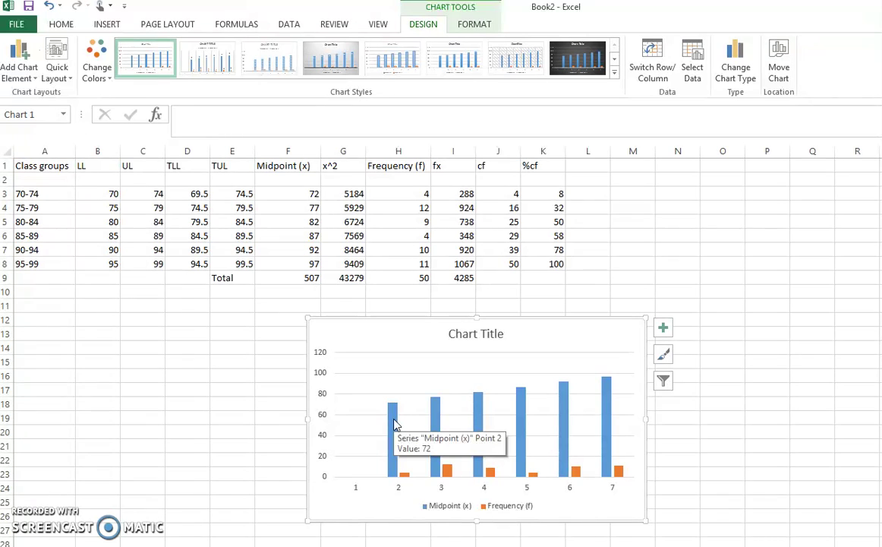
{"action": "left_click", "coordinate": [393, 422]}
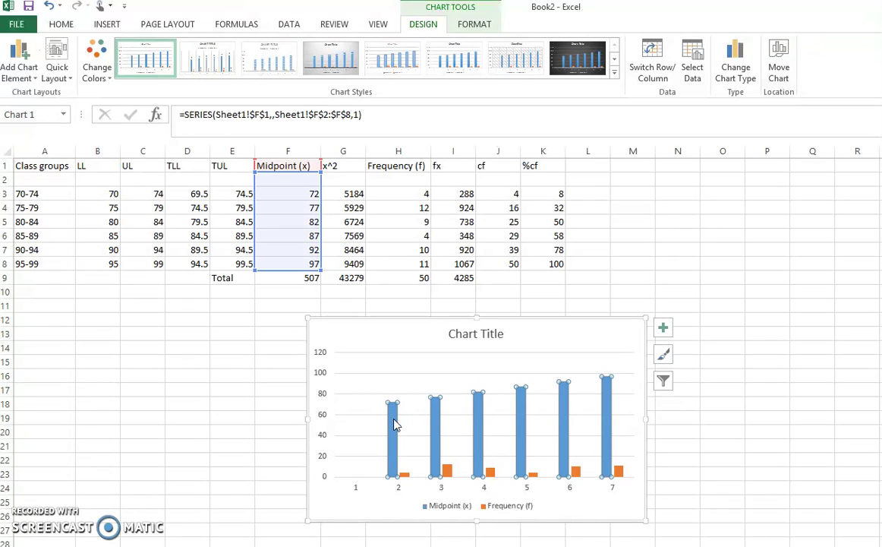
{"action": "key", "text": "Delete"}
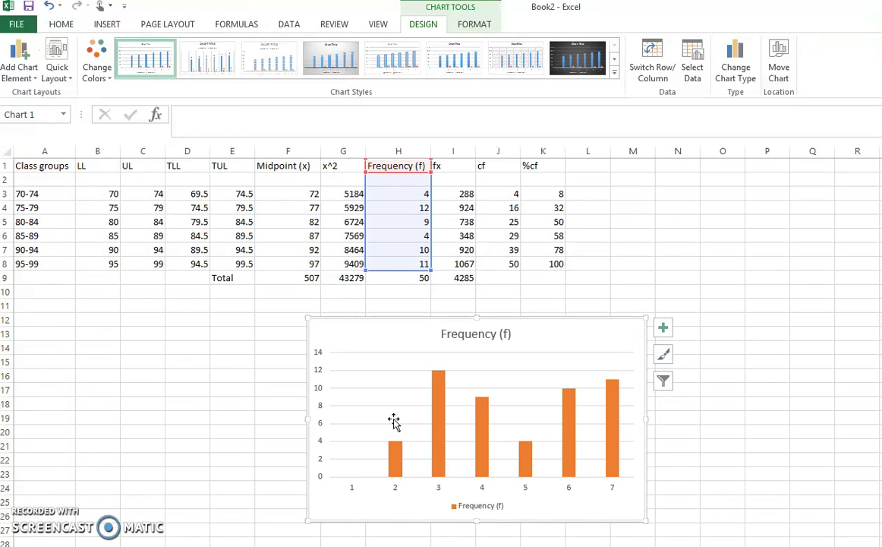
{"action": "left_click", "coordinate": [396, 459]}
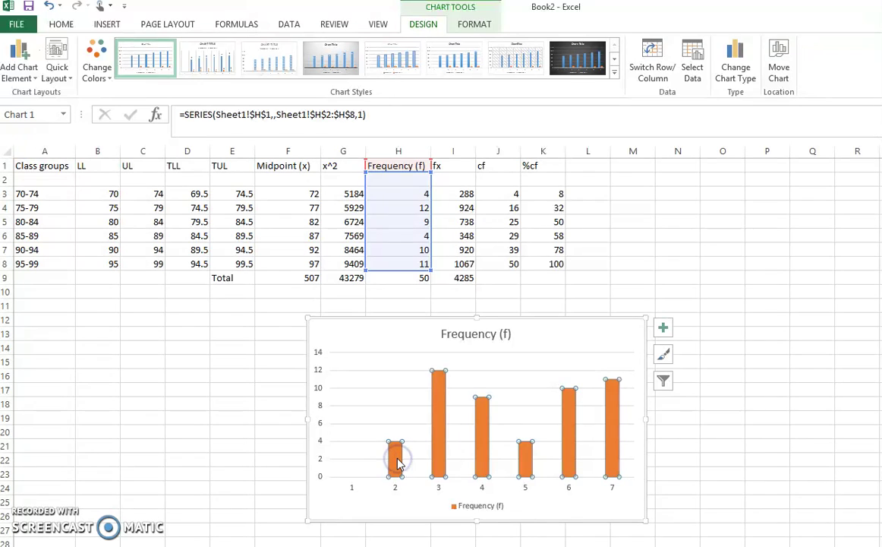
{"action": "key", "text": "Delete"}
{"action": "left_click", "coordinate": [392, 408]}
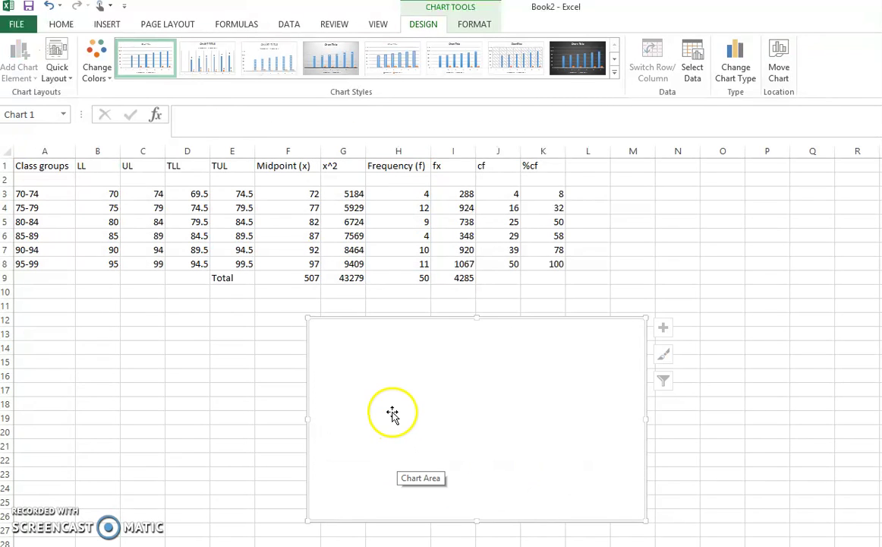
Open the data source settings of the empty chart
{"action": "right_click", "coordinate": [392, 405]}
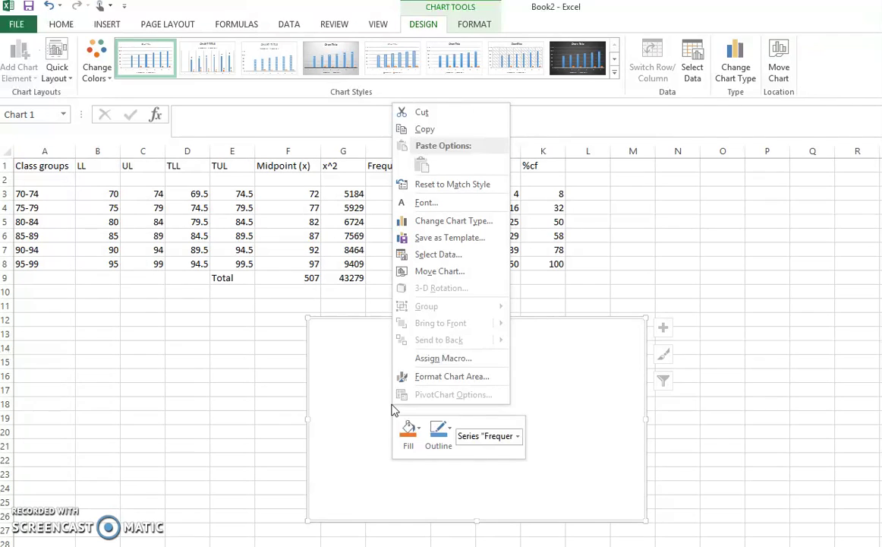
{"action": "left_click", "coordinate": [380, 429]}
{"action": "left_click", "coordinate": [384, 404]}
{"action": "right_click", "coordinate": [396, 366]}
{"action": "left_click", "coordinate": [435, 220]}
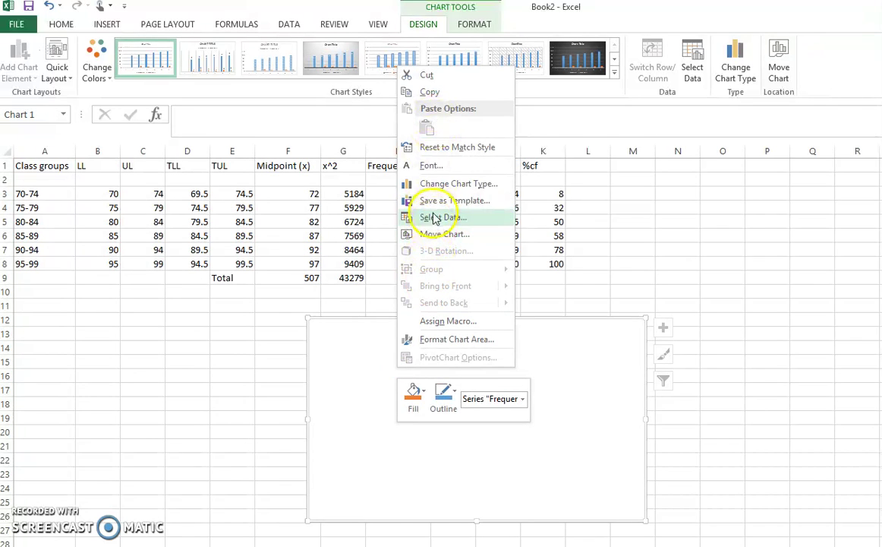
{"action": "left_click", "coordinate": [433, 218]}
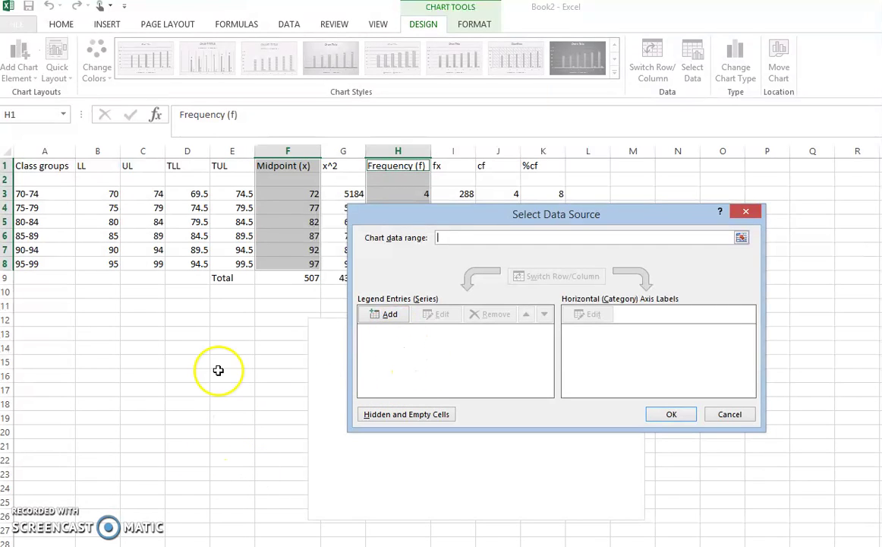
{"action": "left_click", "coordinate": [450, 300]}
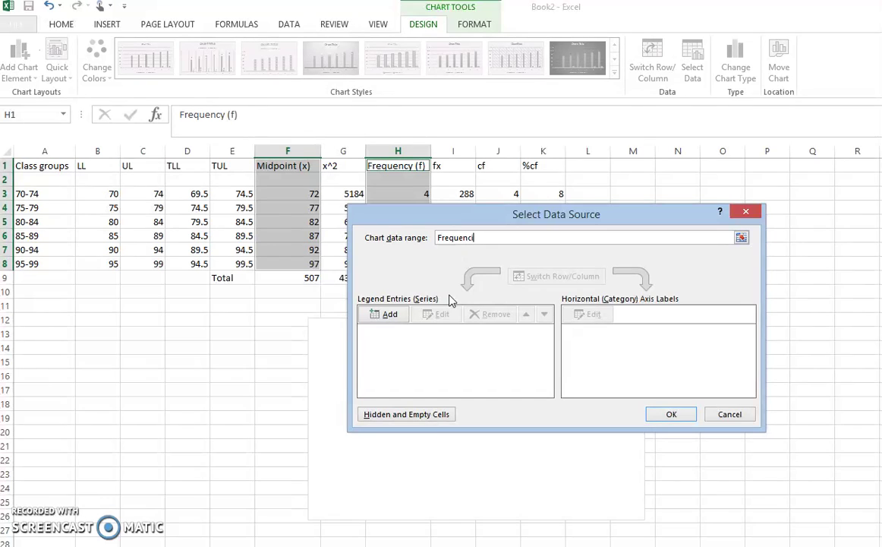
{"action": "left_click", "coordinate": [472, 294]}
{"action": "left_click", "coordinate": [384, 317]}
{"action": "left_click", "coordinate": [559, 343]}
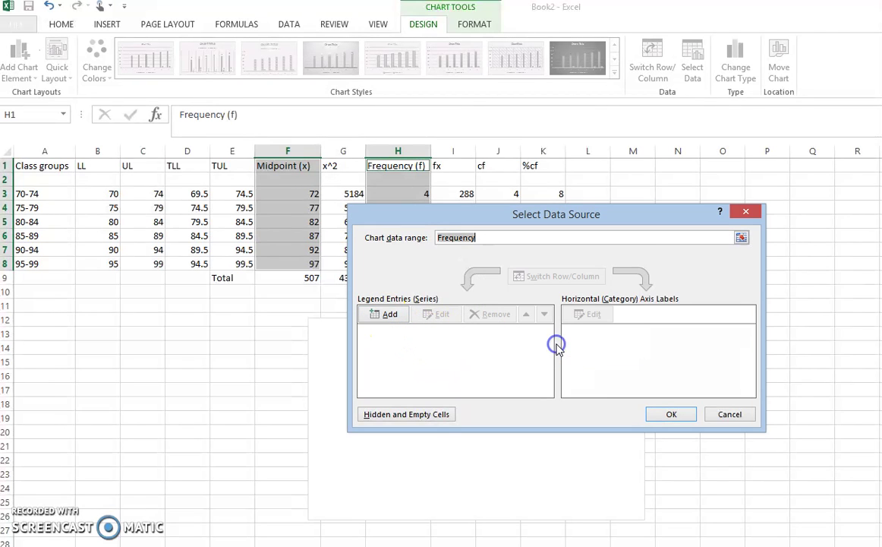
{"action": "left_click", "coordinate": [722, 415]}
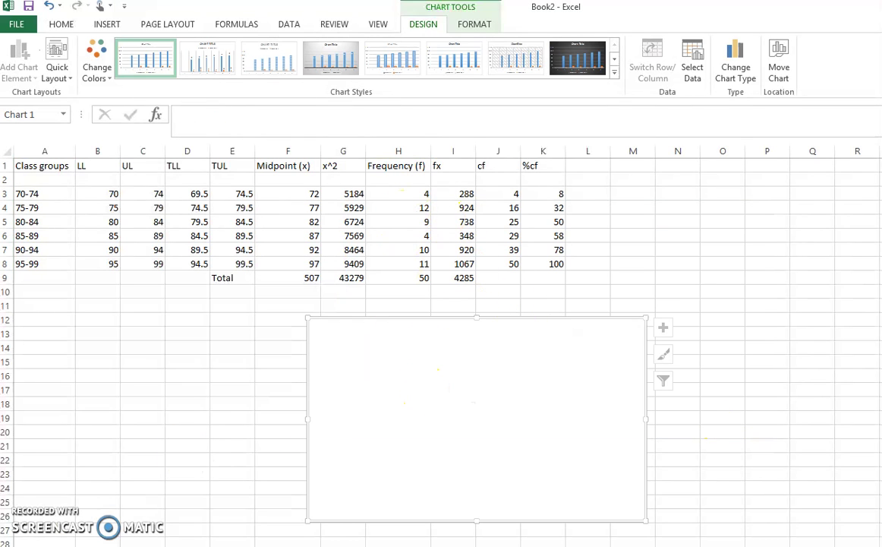
Add a data series named Frequency to the empty chart, using cells H3:H8 as its values
{"action": "right_click", "coordinate": [409, 375]}
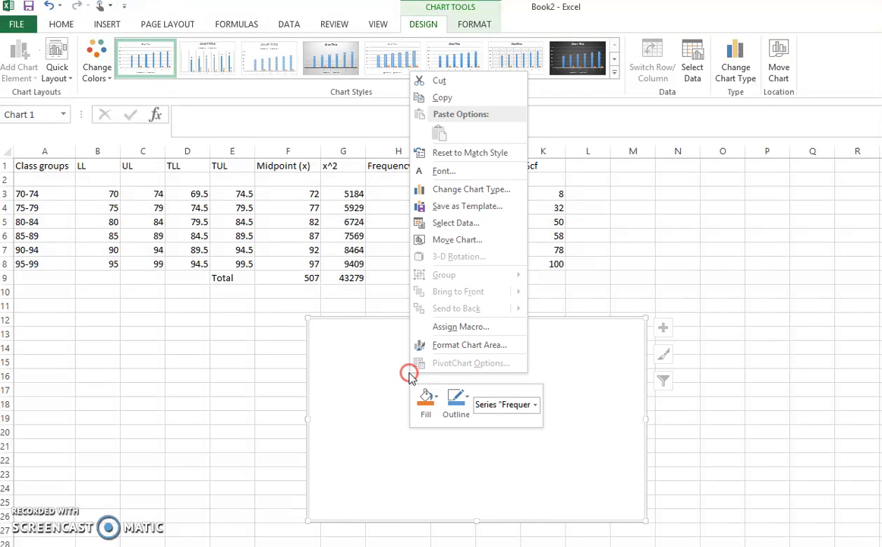
{"action": "left_click", "coordinate": [437, 222]}
{"action": "left_click", "coordinate": [388, 316]}
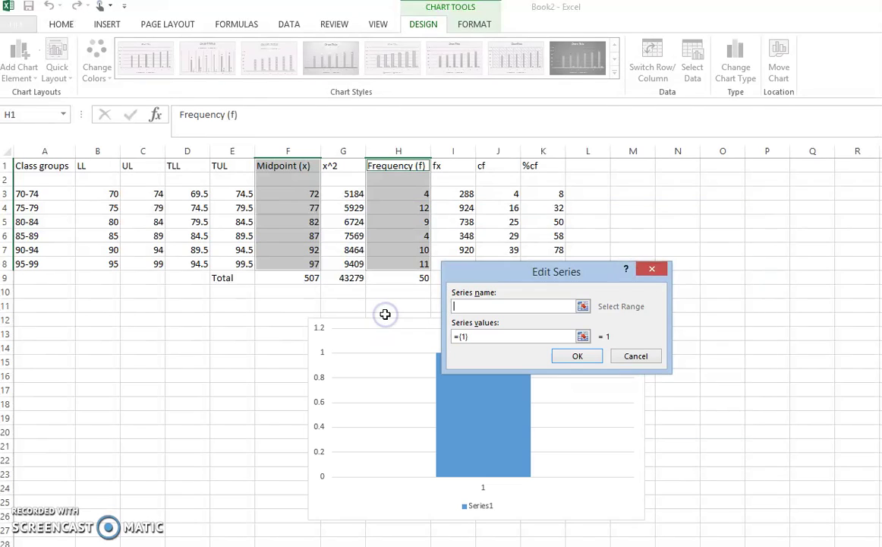
{"action": "type", "text": "Frequency"}
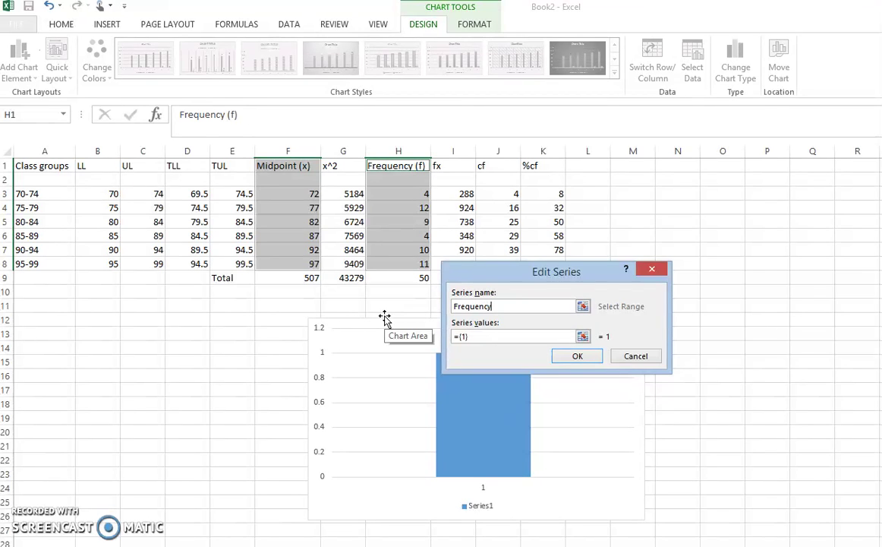
{"action": "left_click", "coordinate": [583, 336]}
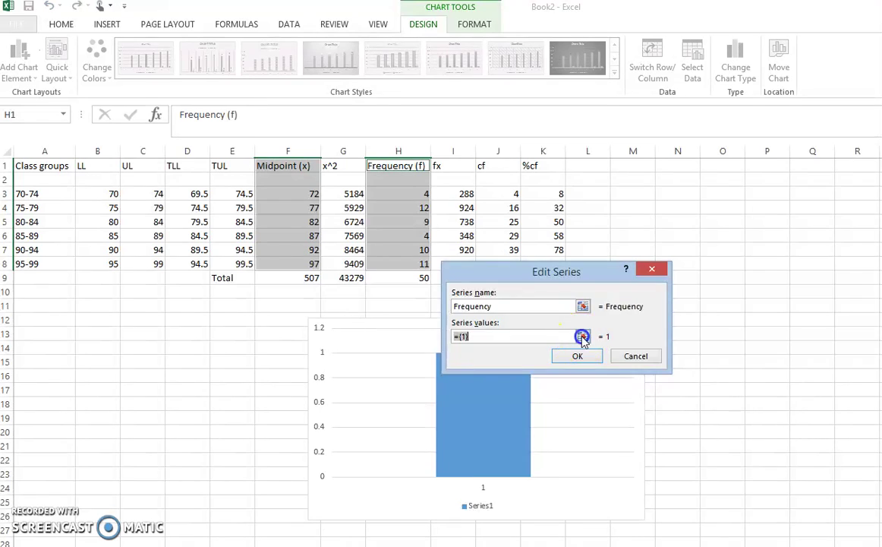
{"action": "left_click", "coordinate": [389, 194]}
{"action": "left_click_drag", "start_coordinate": [389, 195], "coordinate": [388, 263]}
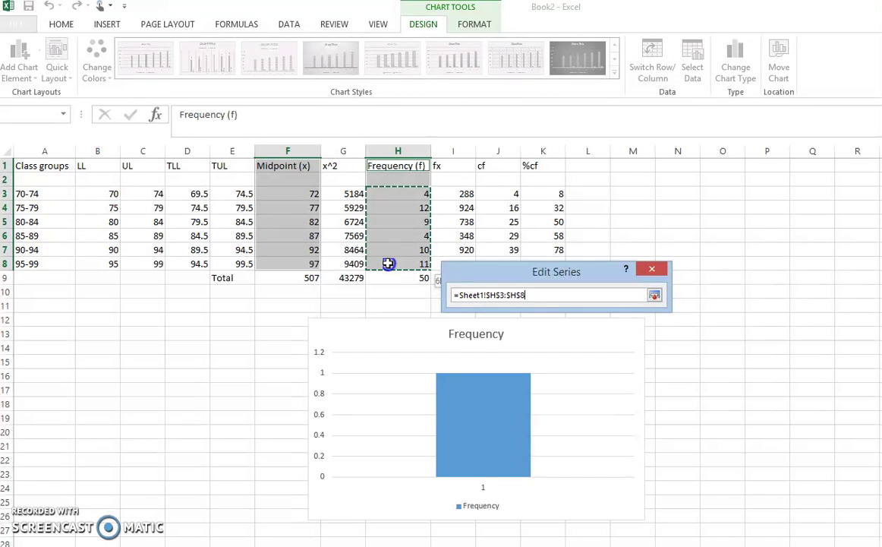
{"action": "left_click", "coordinate": [653, 295]}
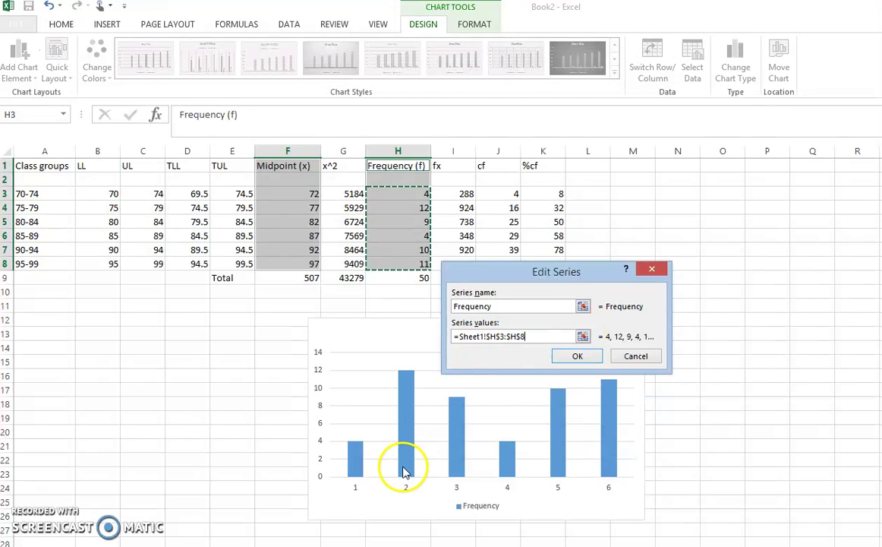
{"action": "left_click", "coordinate": [576, 359]}
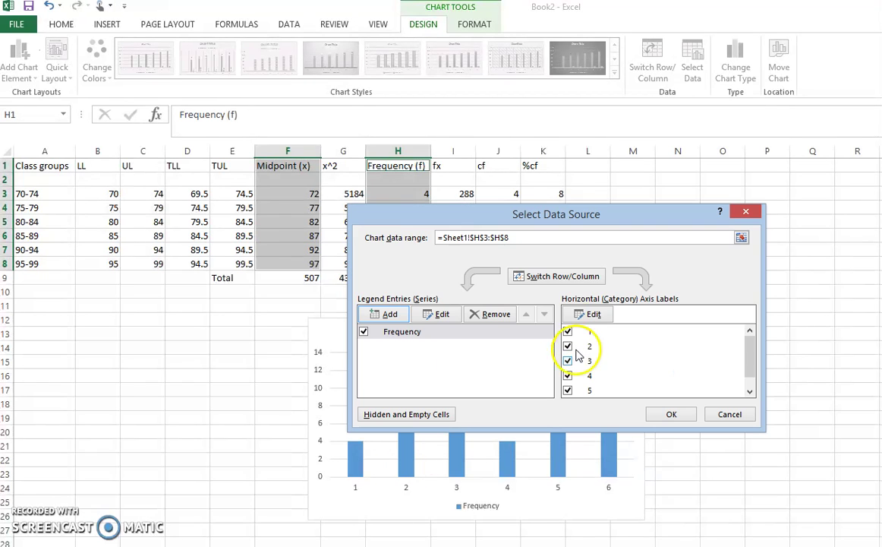
Set the chart's horizontal axis labels to the class midpoints in cells F3:F8 and apply the data source settings
{"action": "left_click", "coordinate": [588, 315]}
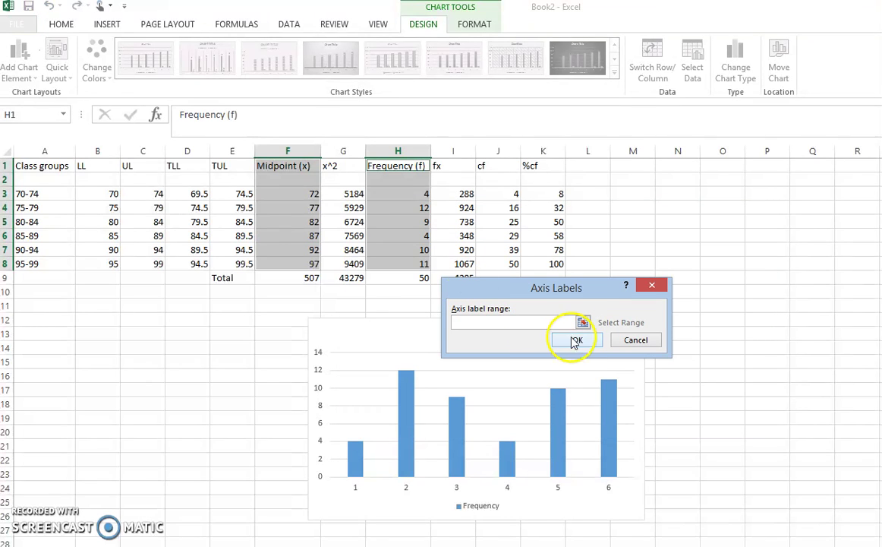
{"action": "left_click", "coordinate": [583, 322]}
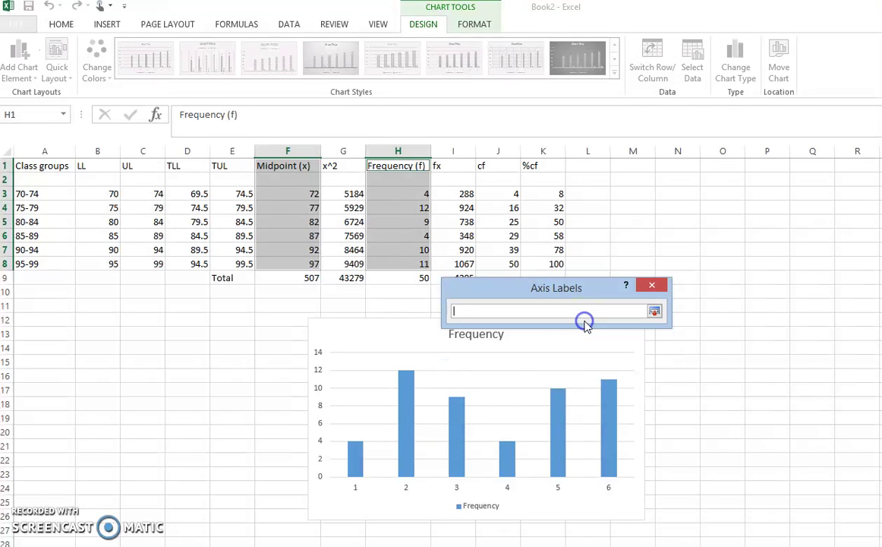
{"action": "left_click", "coordinate": [286, 195]}
{"action": "left_click_drag", "start_coordinate": [286, 208], "coordinate": [290, 260]}
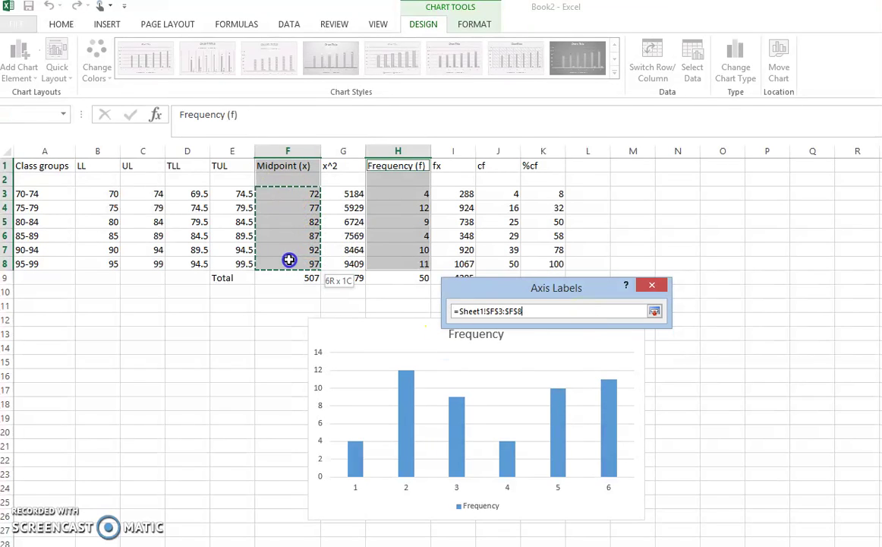
{"action": "left_click", "coordinate": [655, 312]}
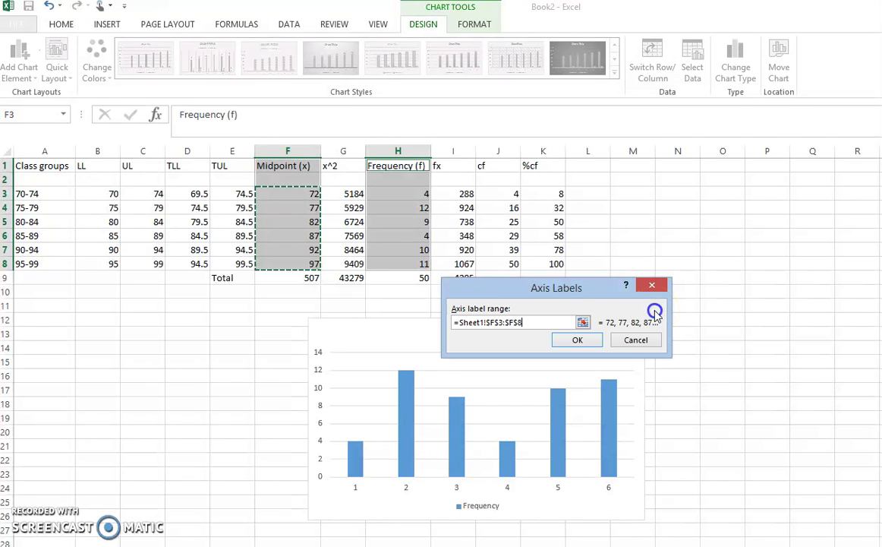
{"action": "left_click", "coordinate": [592, 291]}
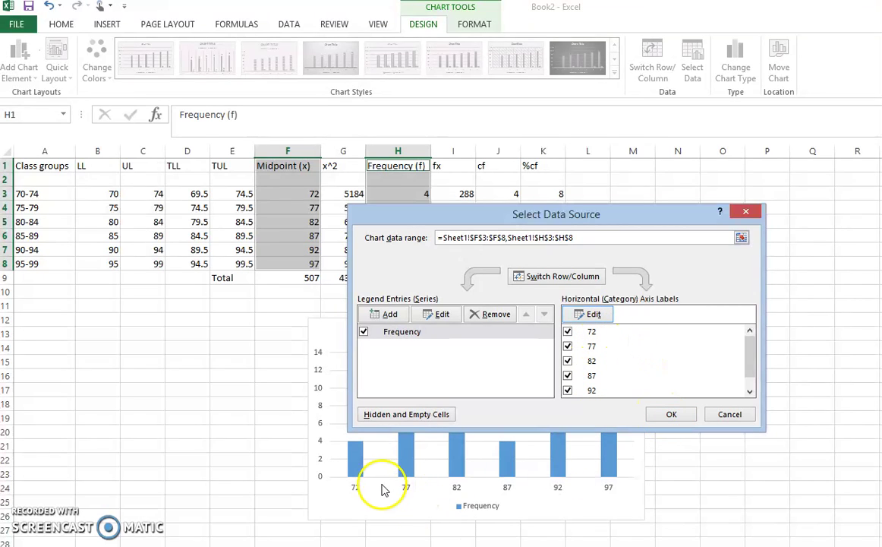
{"action": "left_click", "coordinate": [660, 416]}
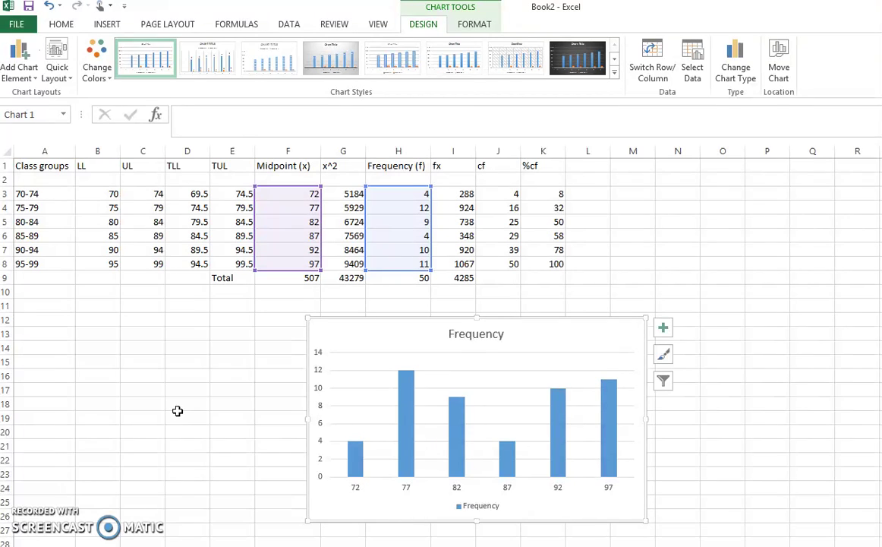
Add axis titles to the Frequency chart and open the vertical axis title for editing
{"action": "left_click", "coordinate": [663, 329]}
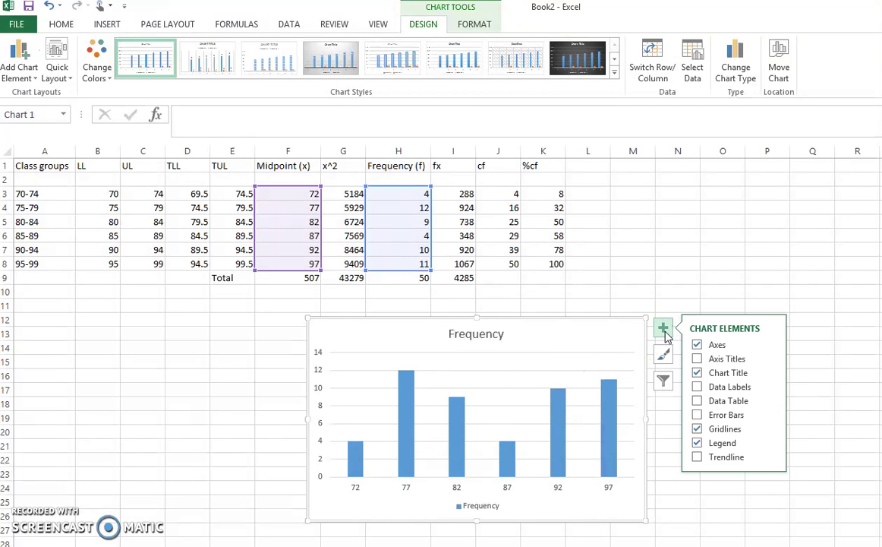
{"action": "left_click", "coordinate": [696, 359]}
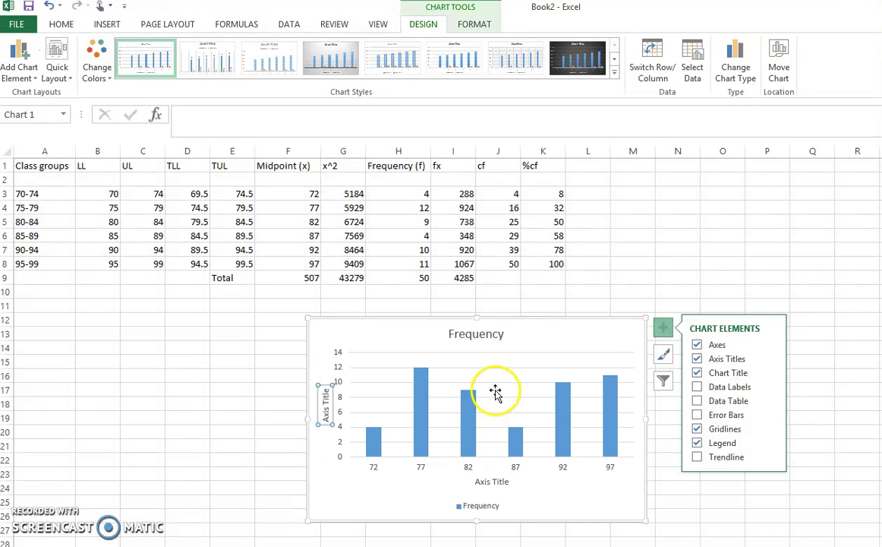
{"action": "left_click", "coordinate": [323, 408]}
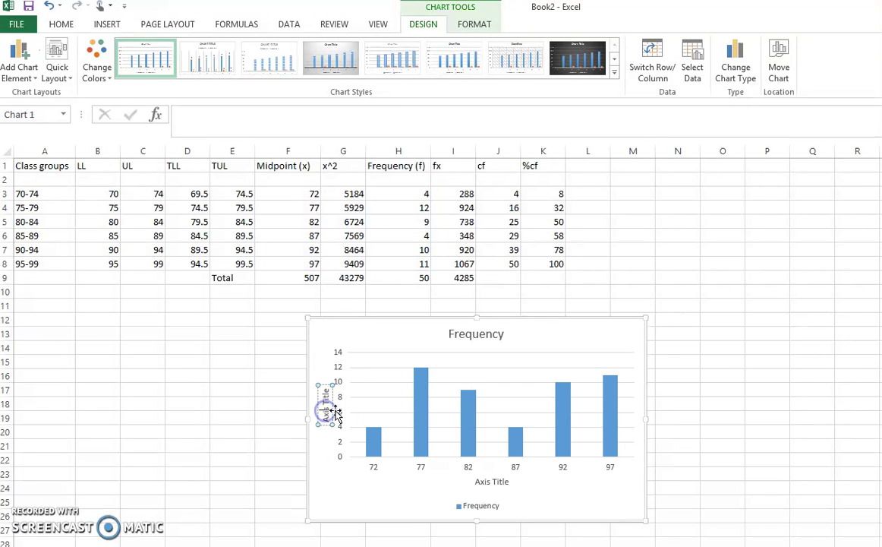